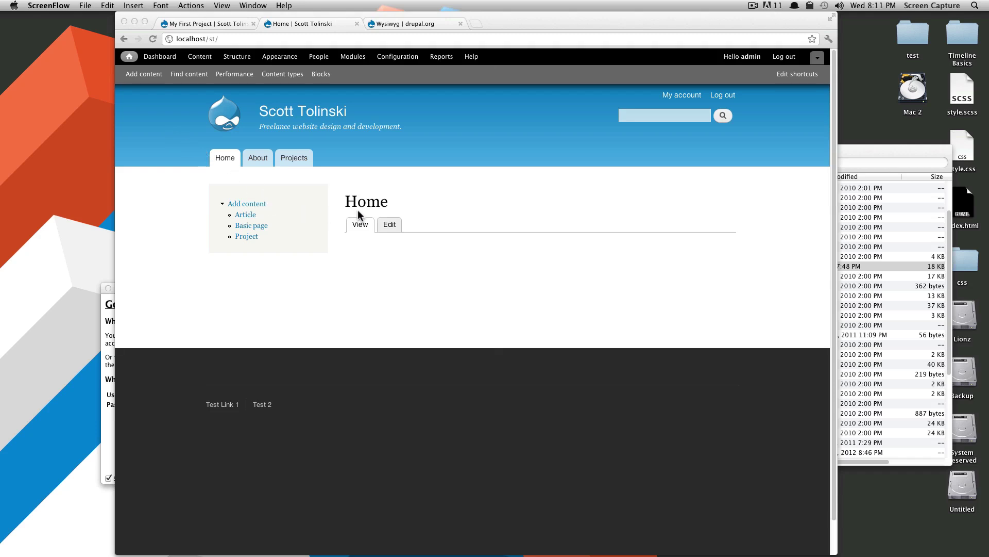
Step: Open the Home page's edit form and place the cursor in its empty Body field
click(390, 227)
click(392, 227)
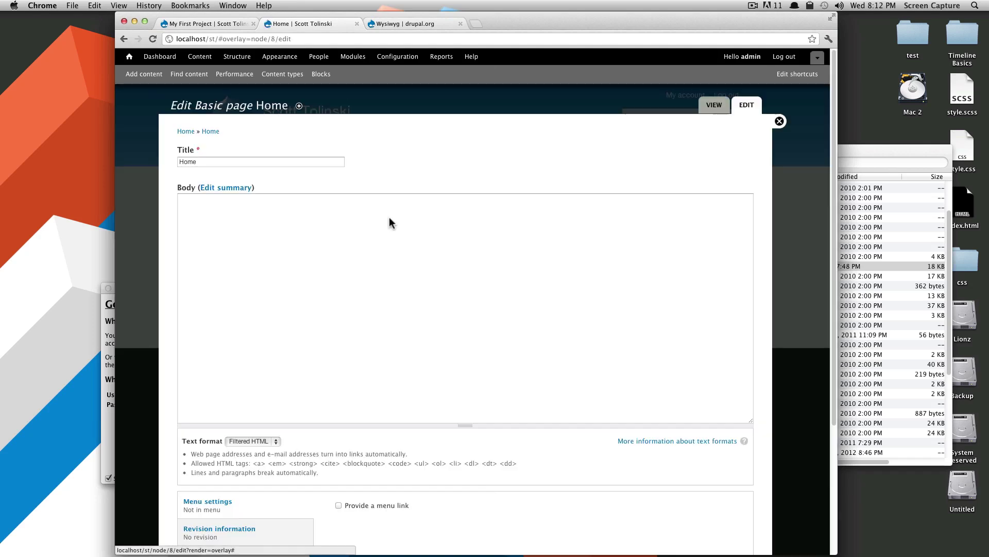
click(390, 220)
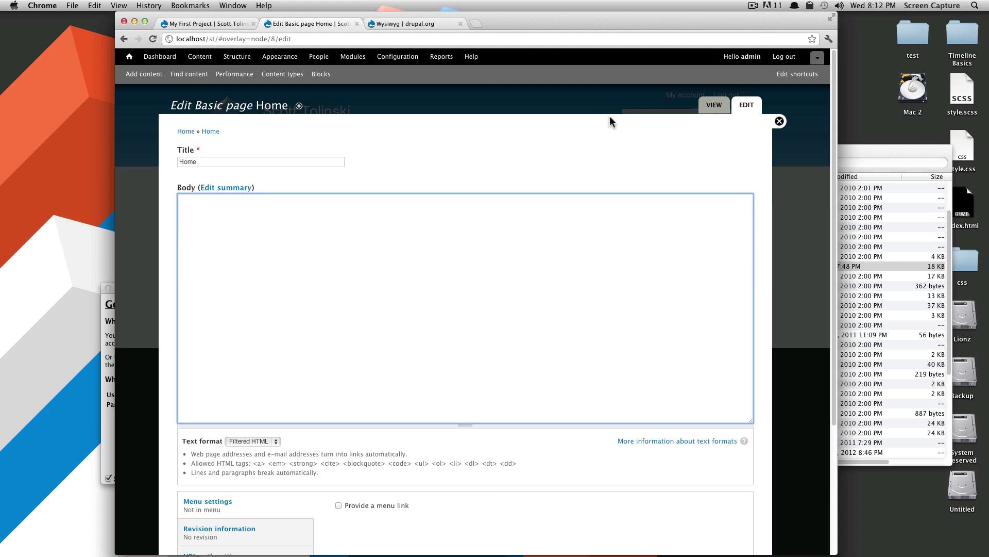
Step: Download the Wysiwyg 7.x-2.1 zip from the drupal.org project page and open it
click(429, 24)
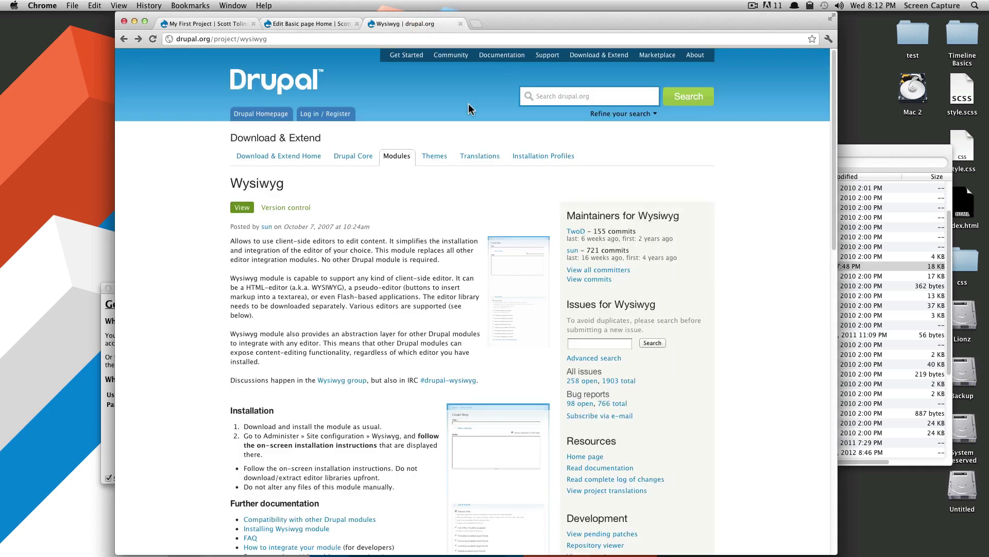
click(262, 41)
drag(262, 41, 237, 41)
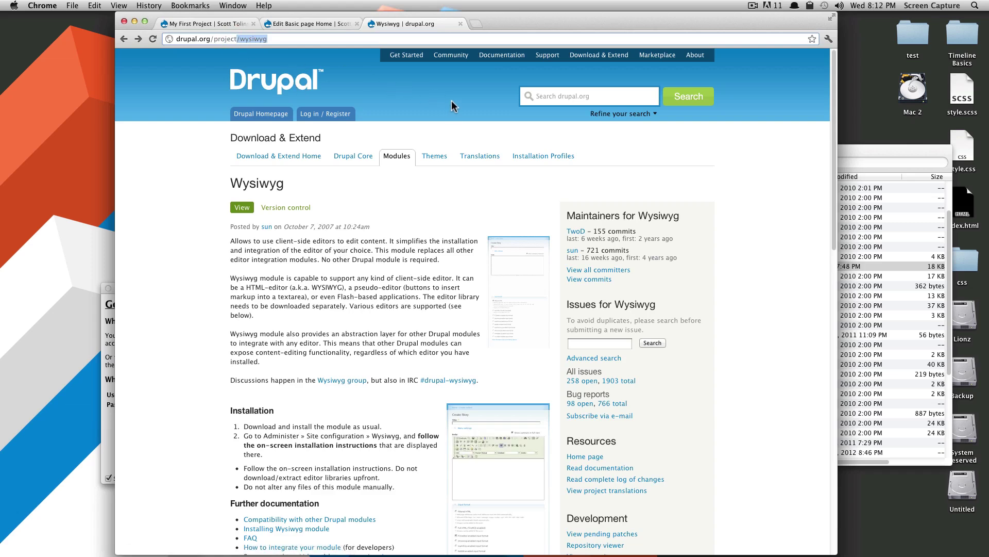
click(415, 252)
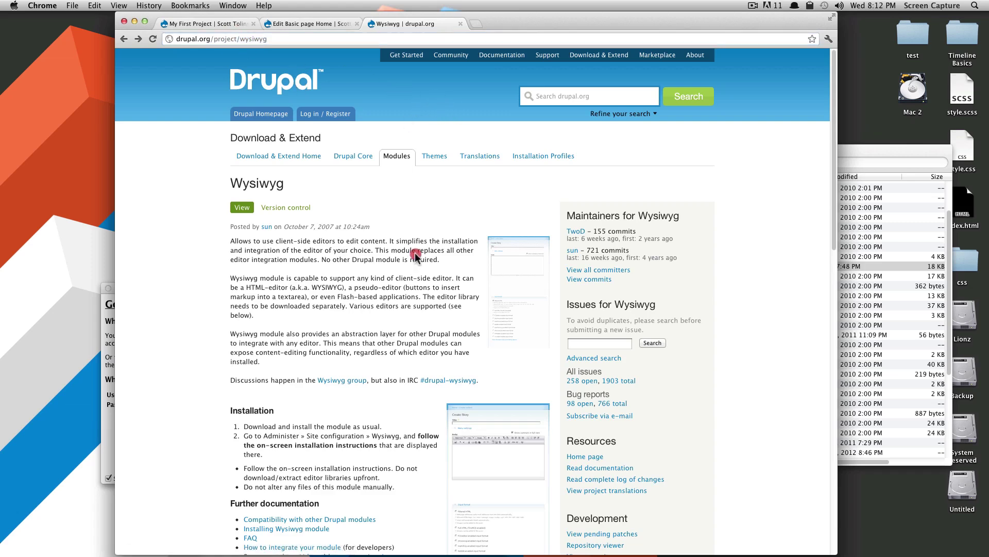
scroll(421, 251, down, 2)
scroll(422, 251, down, 15)
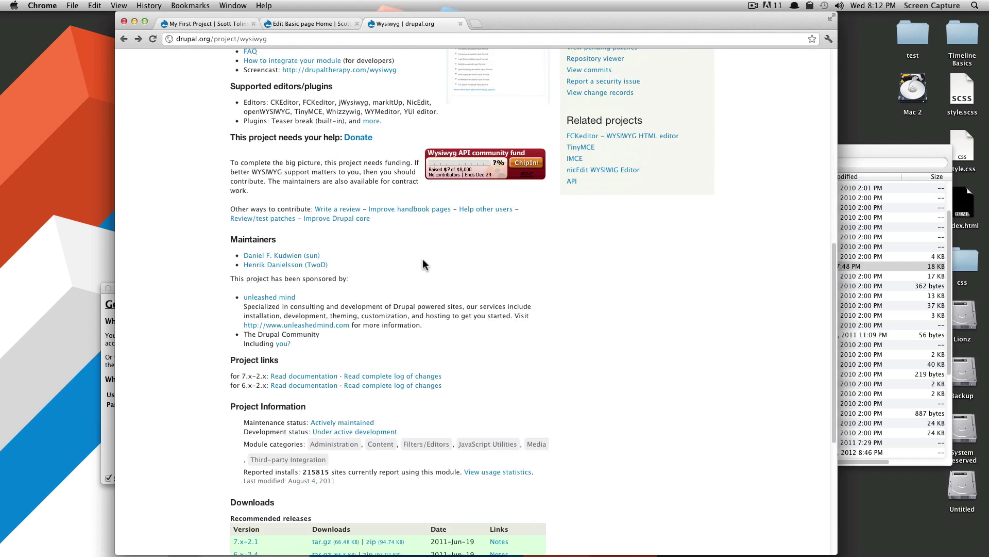
click(397, 404)
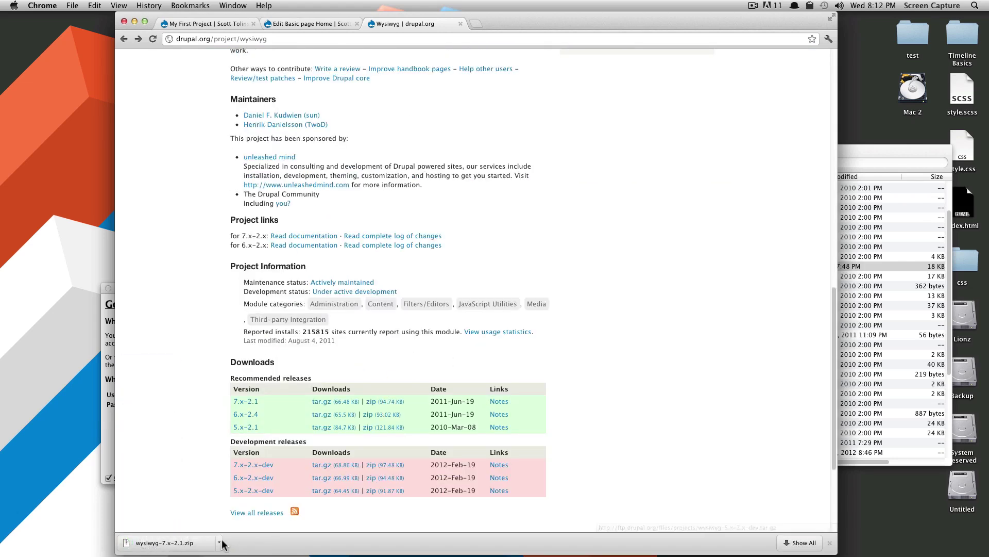
click(195, 544)
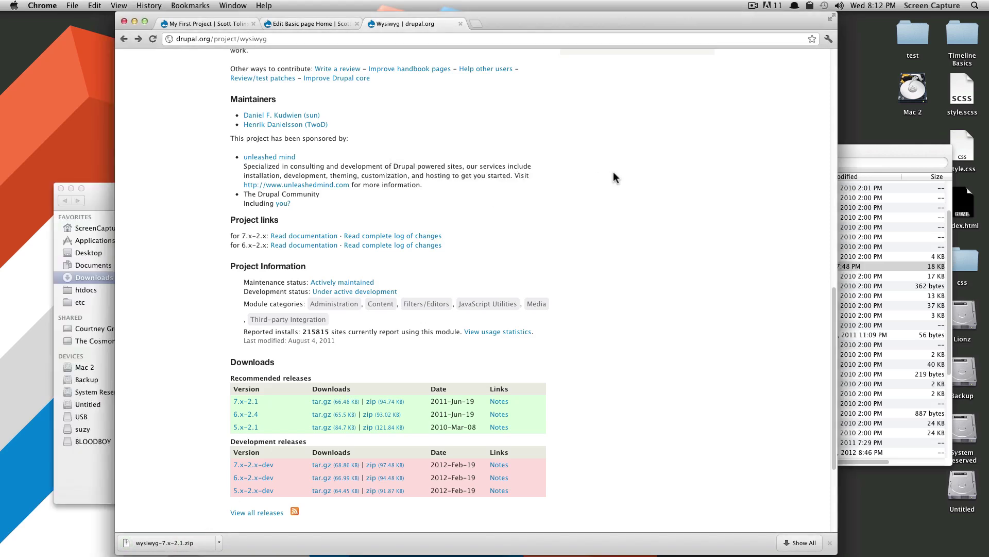
Step: Navigate Finder to htdocs > st > sites > all > modules
click(855, 148)
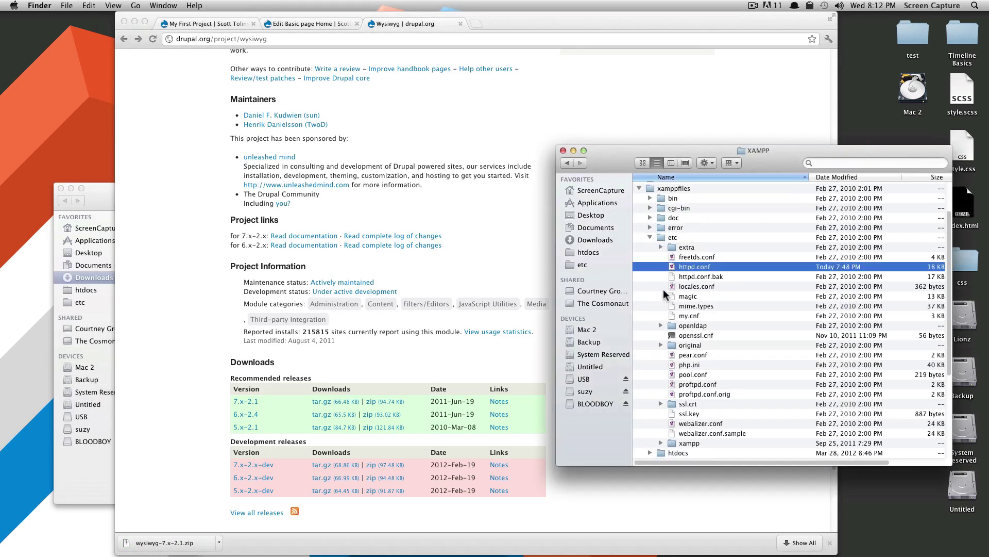
click(585, 255)
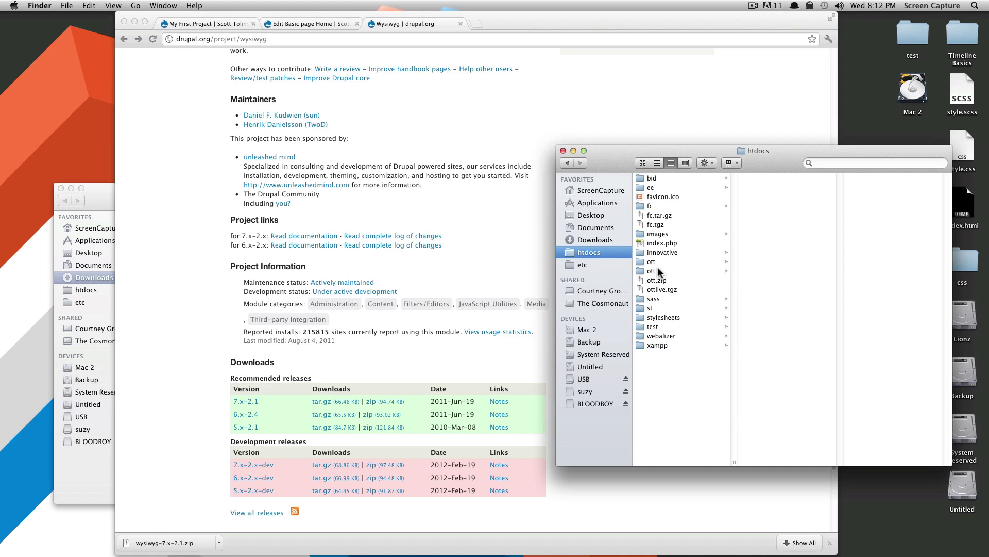
click(653, 299)
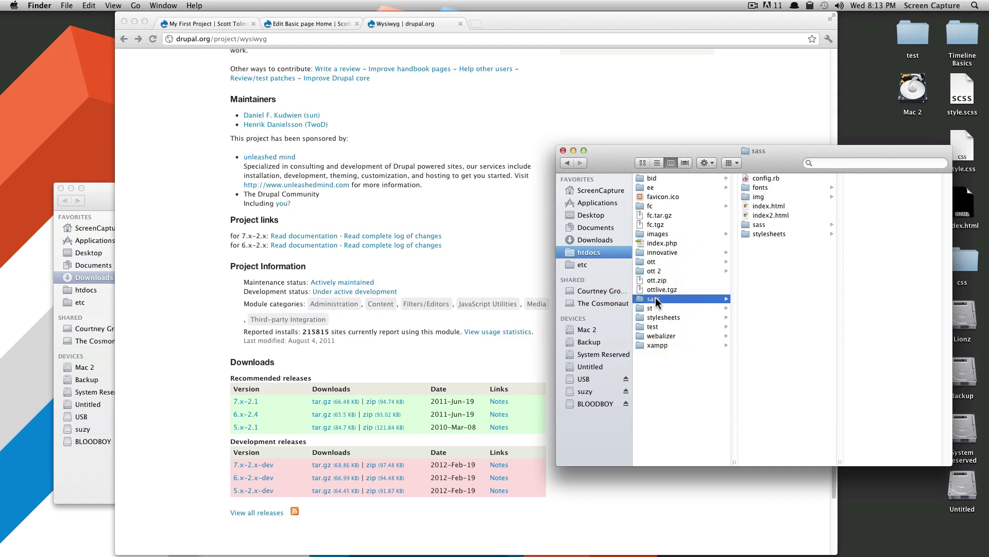
click(652, 308)
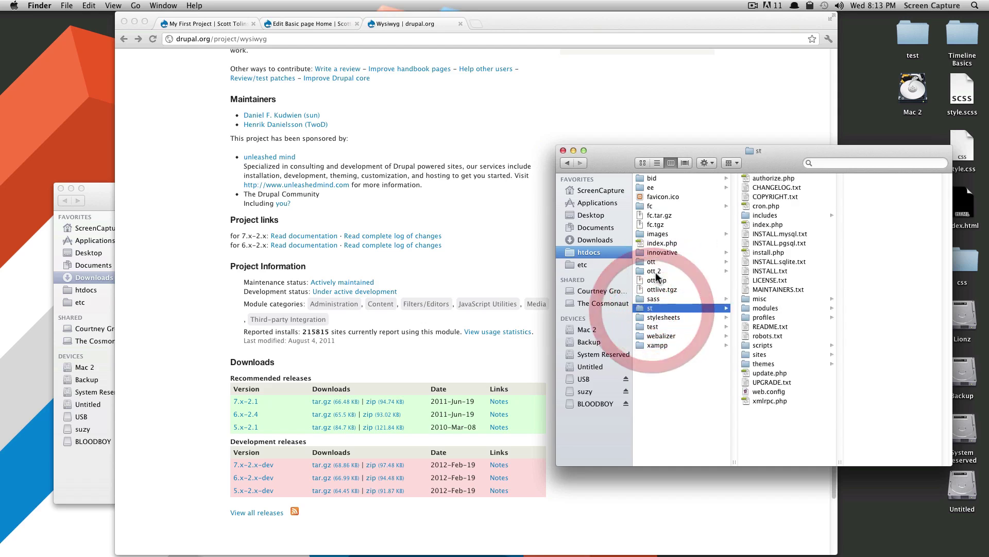
click(760, 355)
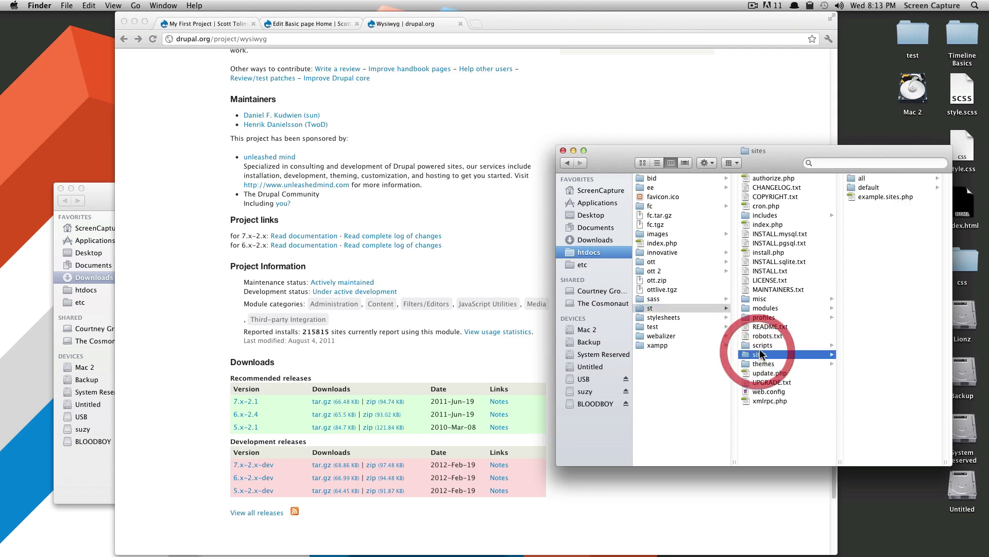
click(863, 178)
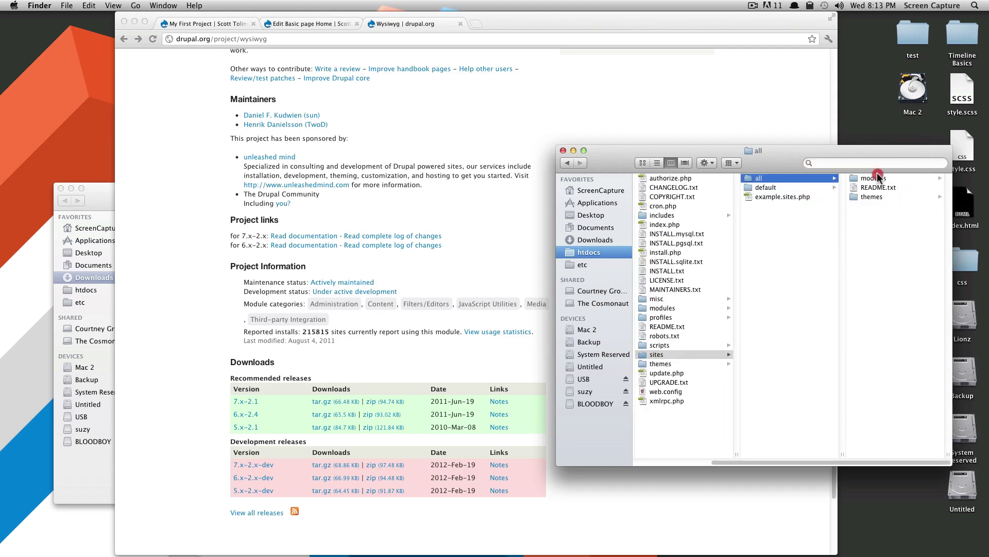
click(878, 178)
Step: Drag the downloaded wysiwyg folder into the modules folder, then return to the browser
drag(654, 151, 438, 132)
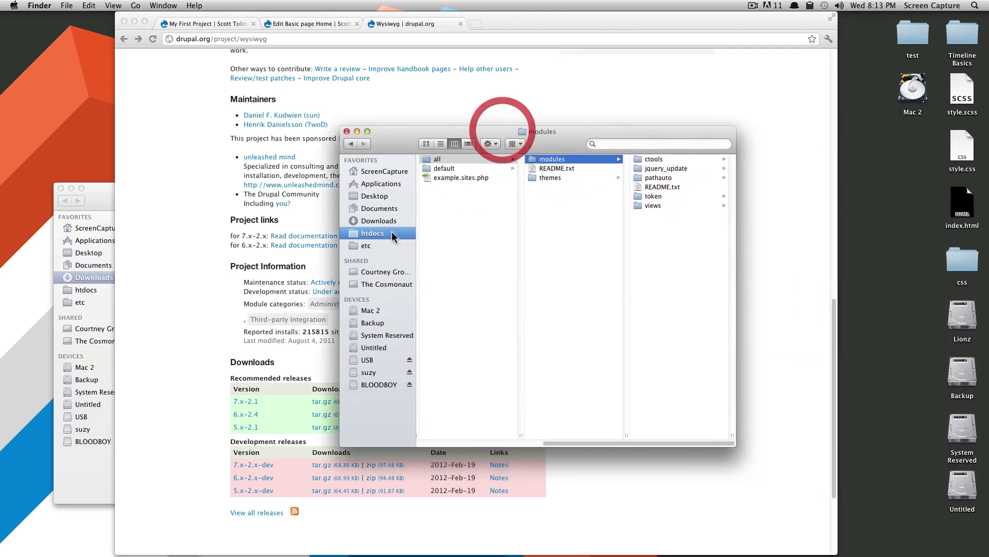
click(98, 200)
drag(149, 380, 653, 300)
click(729, 81)
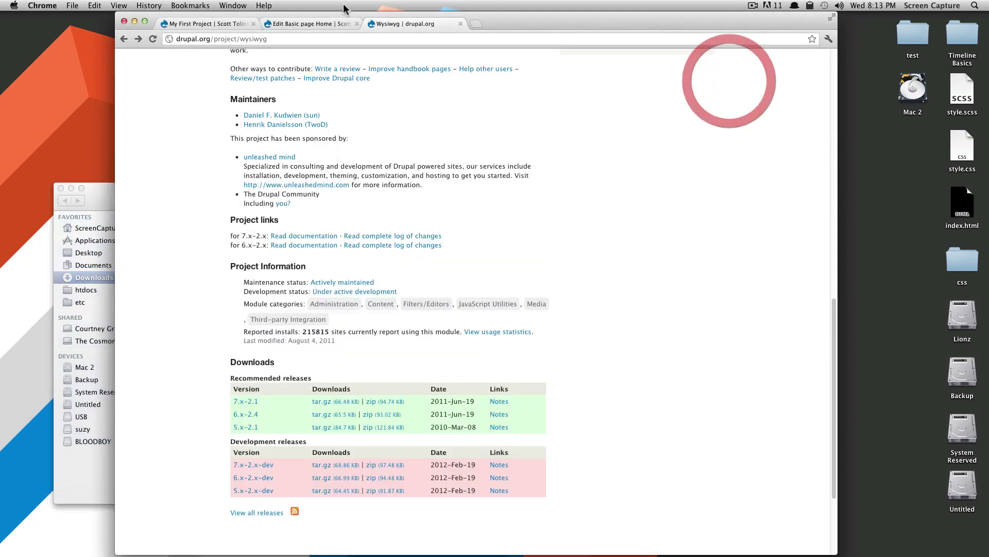
Step: Tick Wysiwyg under User Interface on the Modules page and save the configuration
click(323, 24)
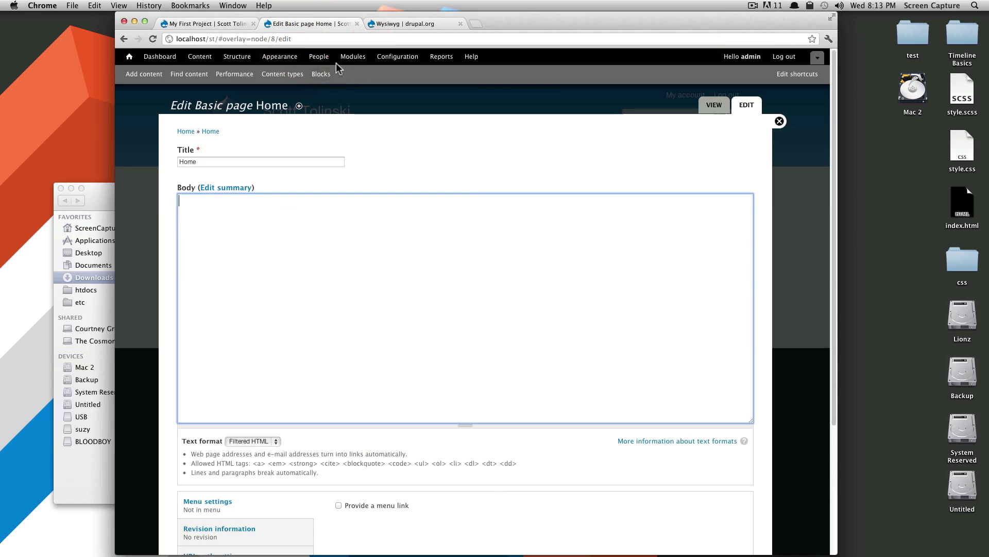
click(352, 56)
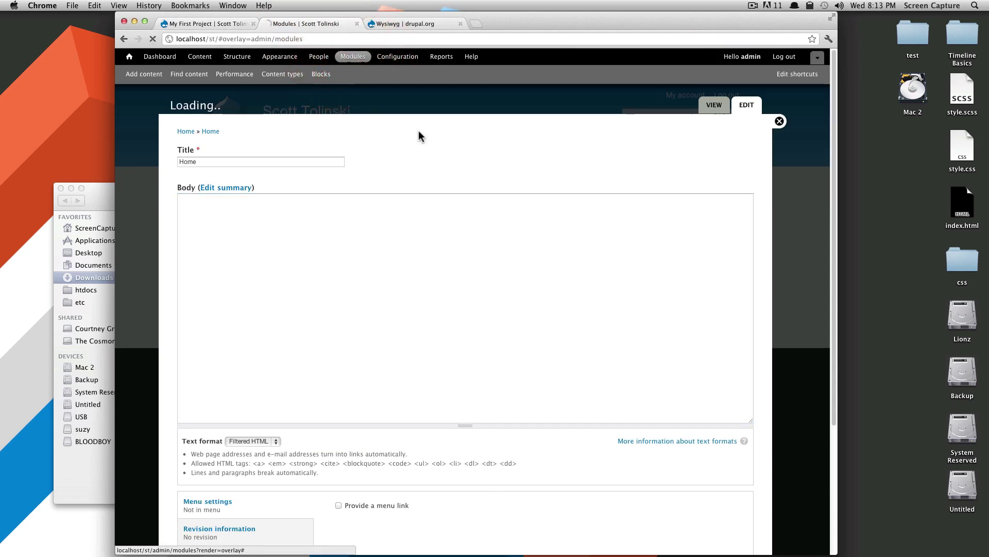
scroll(375, 220, down, 15)
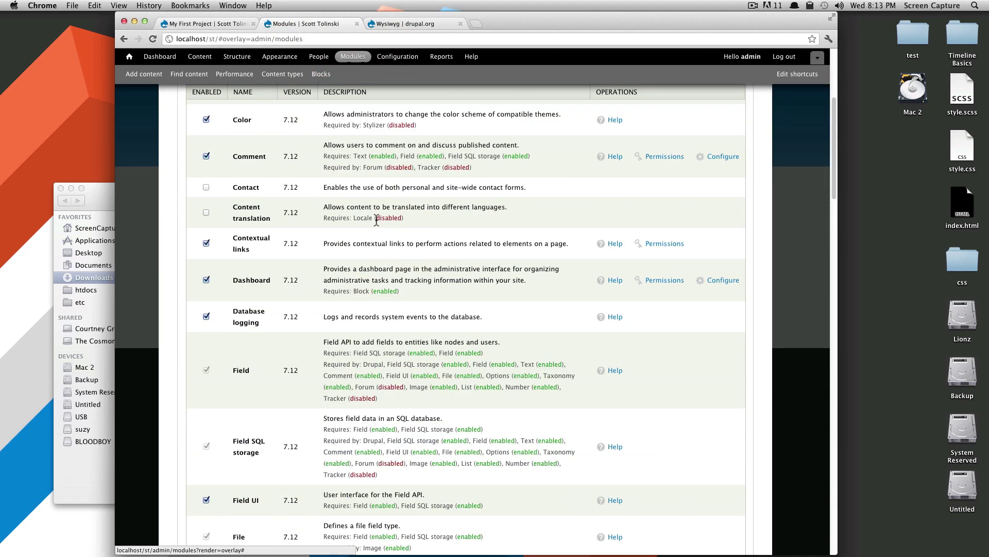
scroll(382, 239, down, 20)
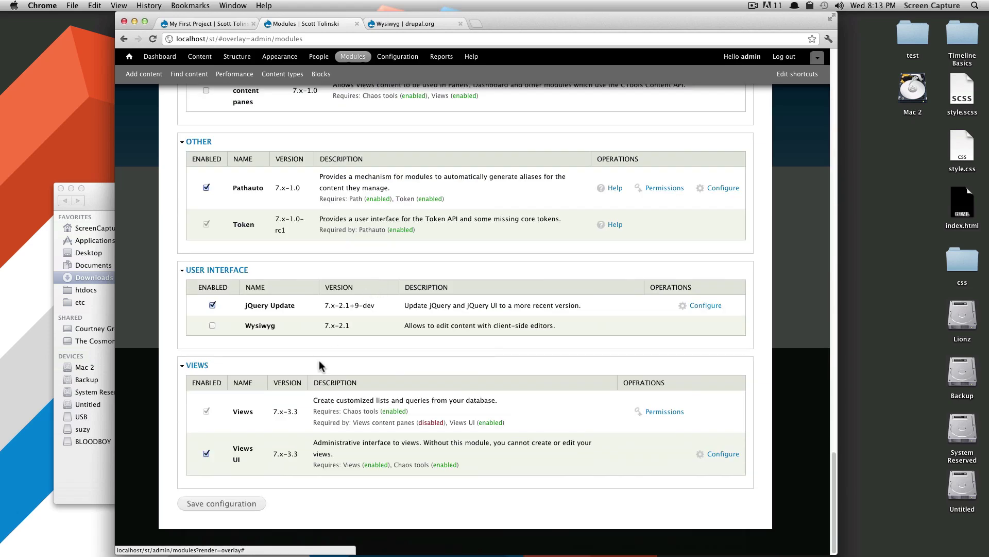
click(212, 325)
click(212, 503)
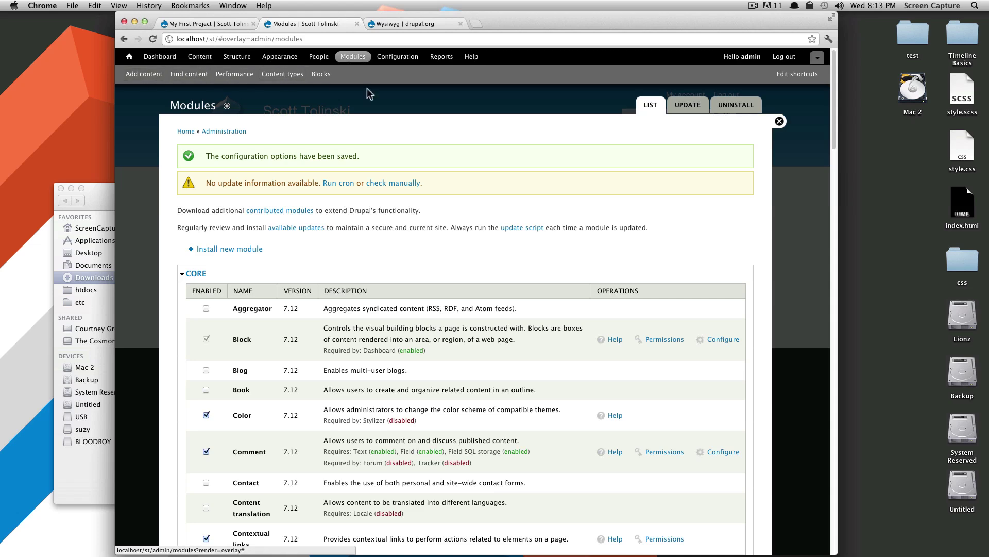
Step: Return to the Home page's edit form and focus the Body field
click(779, 121)
click(396, 223)
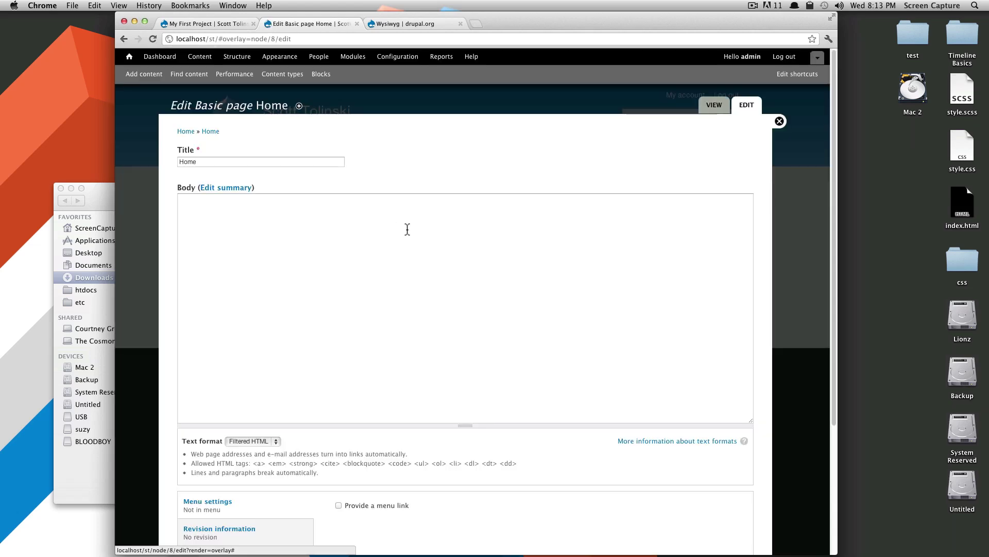
click(305, 208)
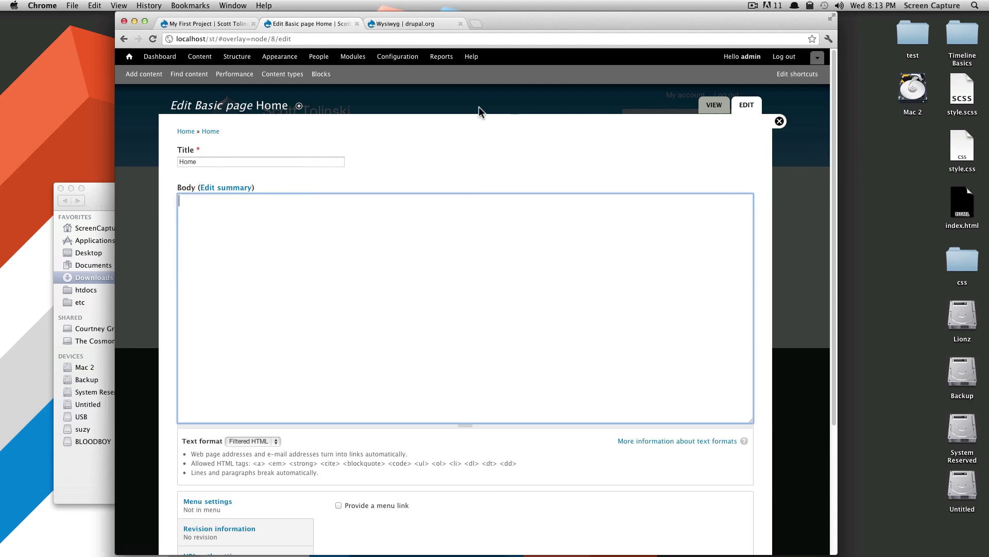
Step: On the Modules page, locate the enabled Wysiwyg 7.x-2.1 row under User Interface
click(353, 56)
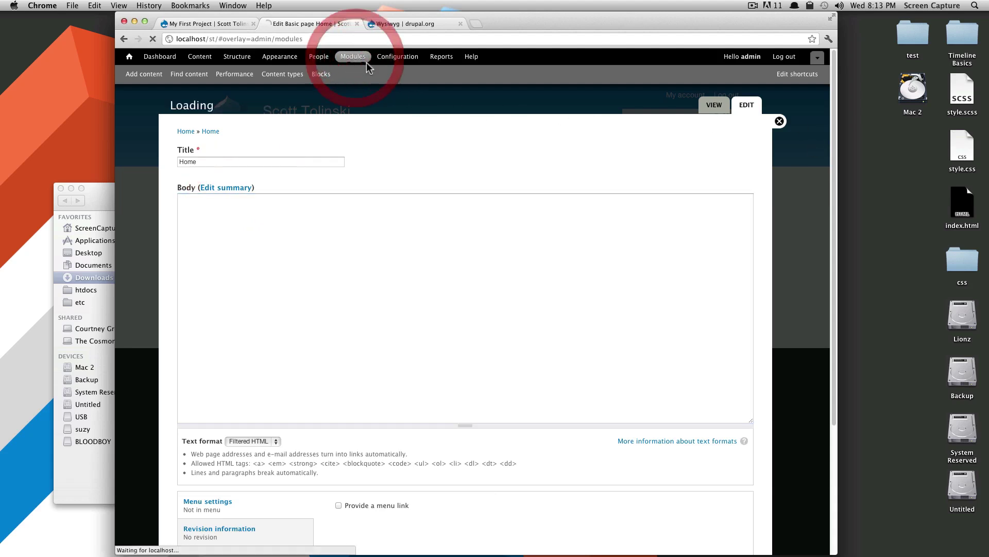
scroll(539, 291, down, 10)
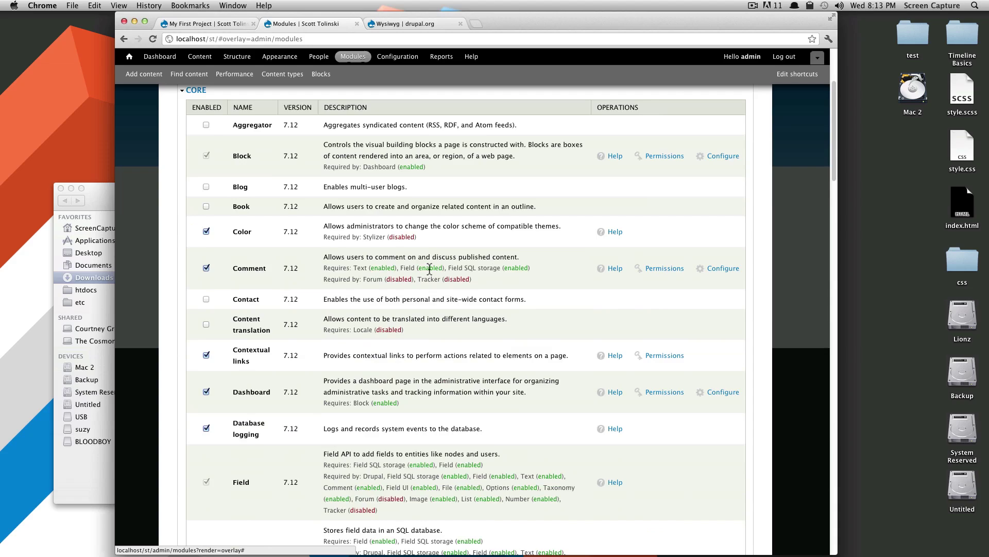
scroll(539, 291, down, 20)
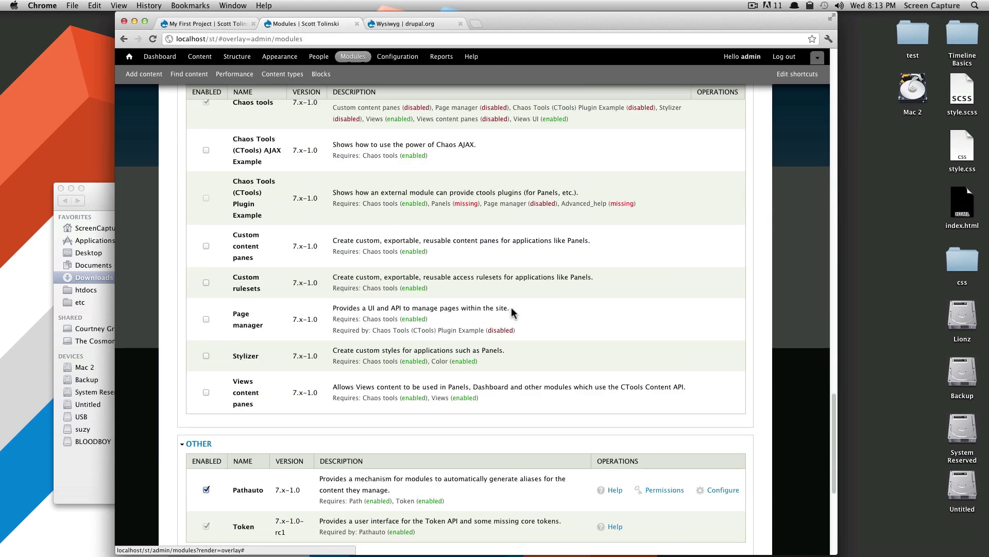
scroll(507, 311, down, 1)
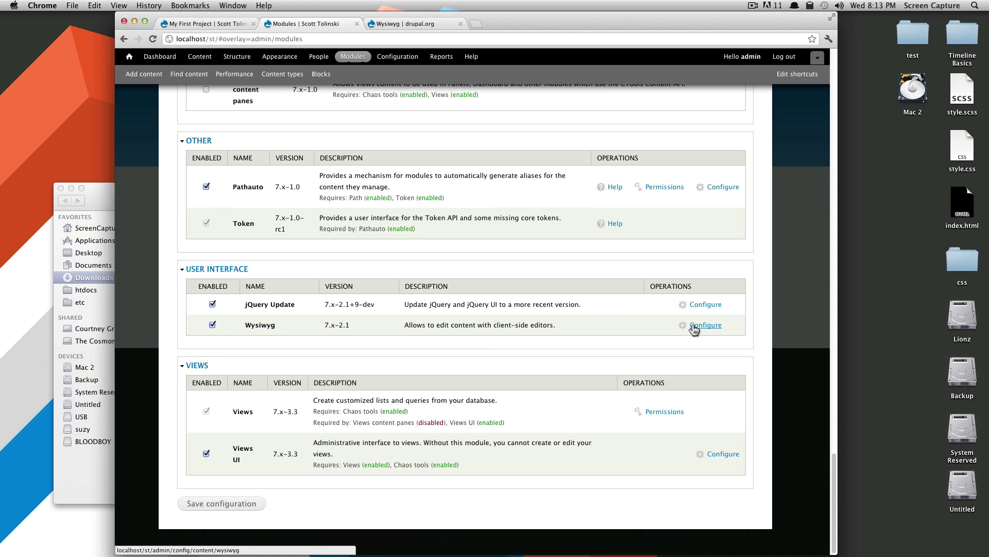
drag(247, 324, 592, 325)
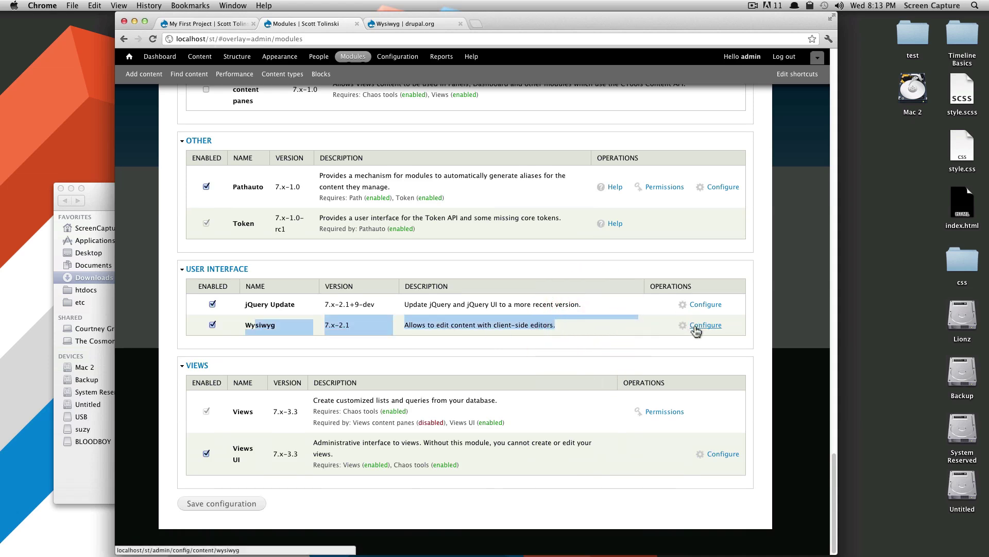
Step: Open Wysiwyg's configuration and review the supported editors, such as CKEditor and TinyMCE, under Installation Instructions
click(697, 330)
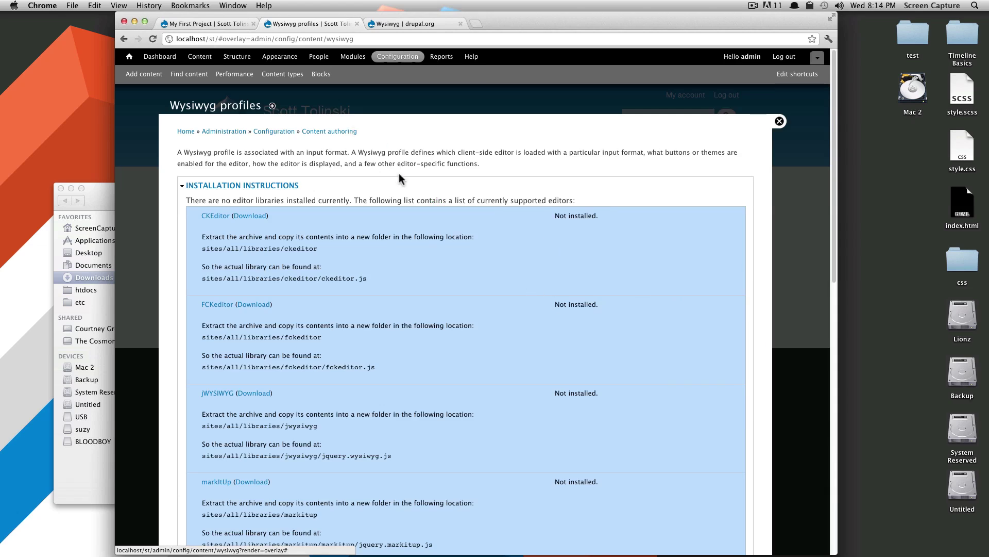
scroll(368, 196, down, 2)
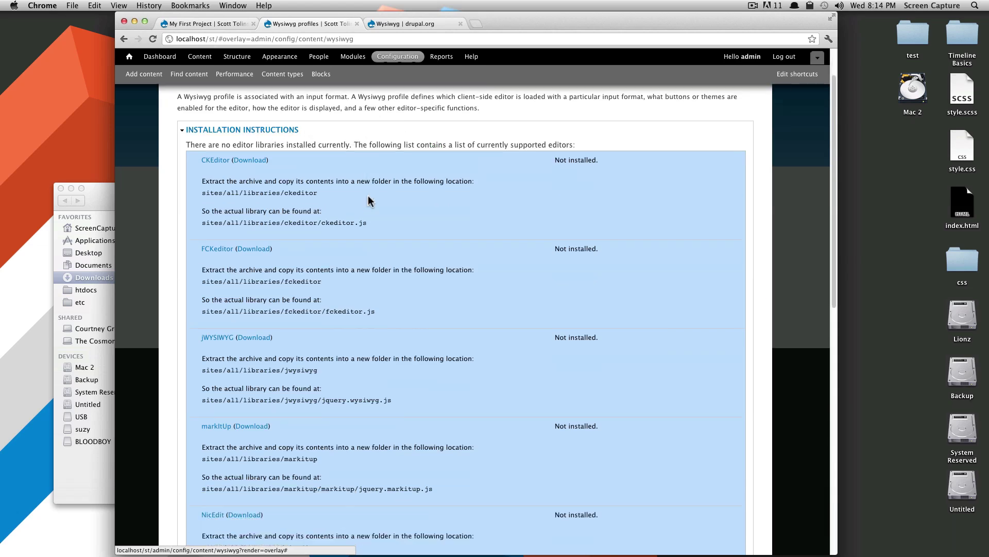
scroll(368, 200, down, 12)
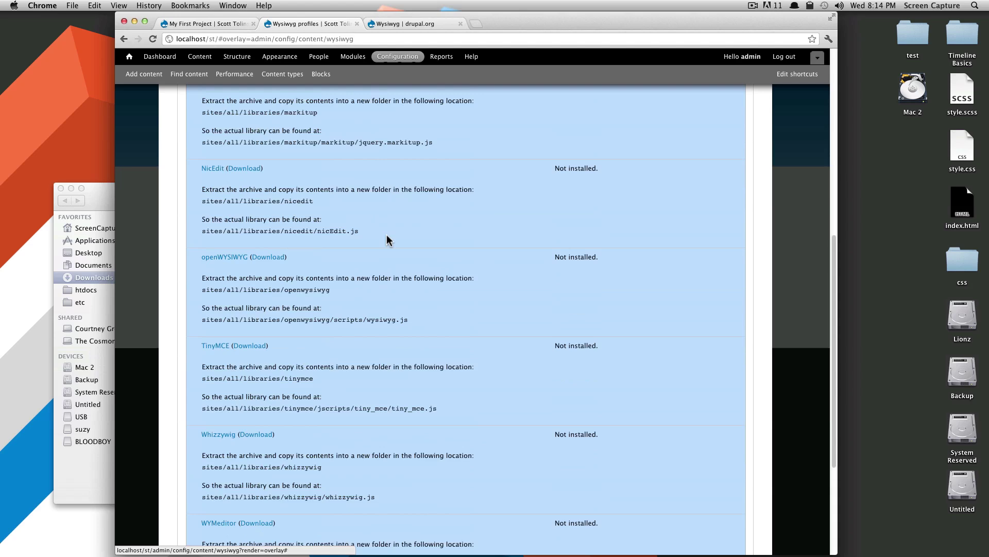
scroll(386, 234, down, 6)
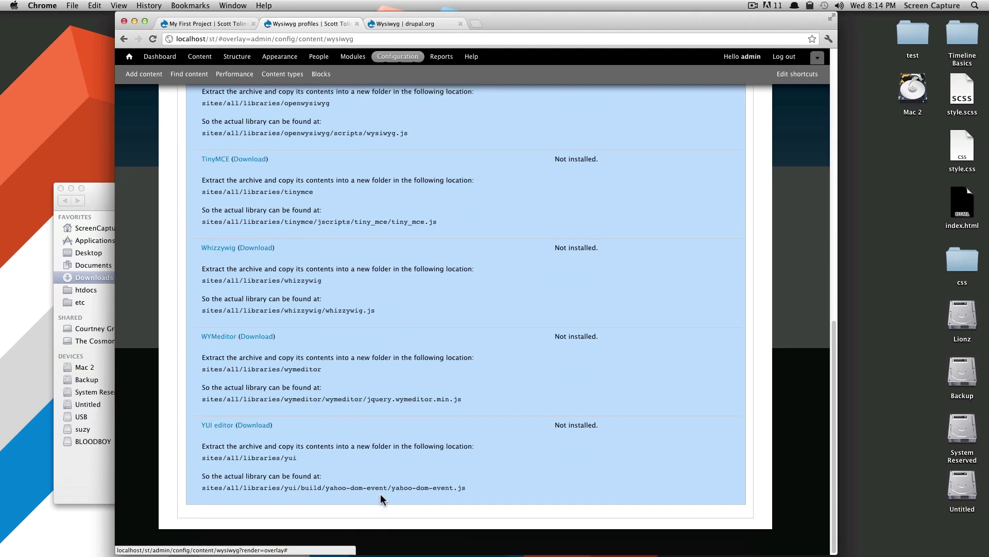
scroll(380, 494, up, 20)
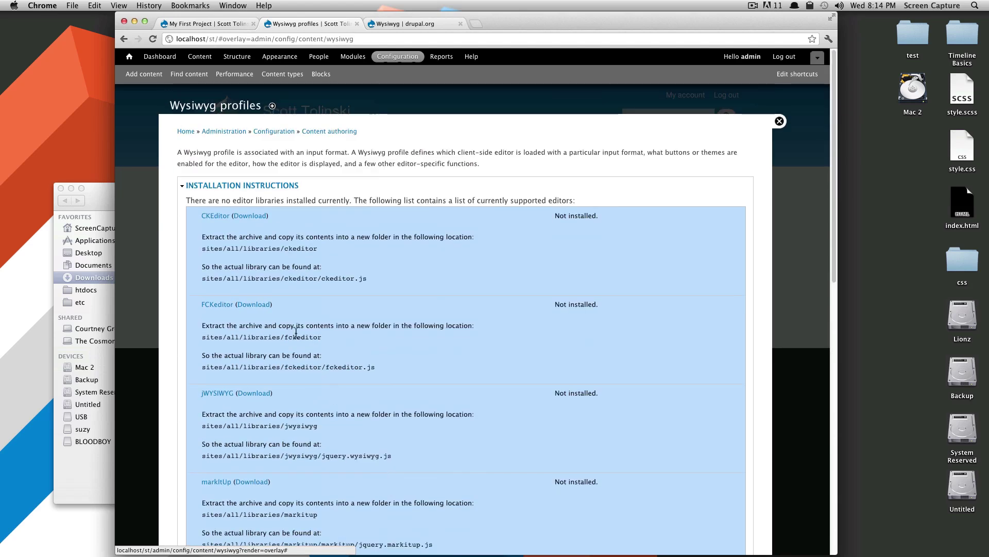
Step: Download the standard ckeditor_3.6.2.zip package from the CKEditor Download page
click(248, 217)
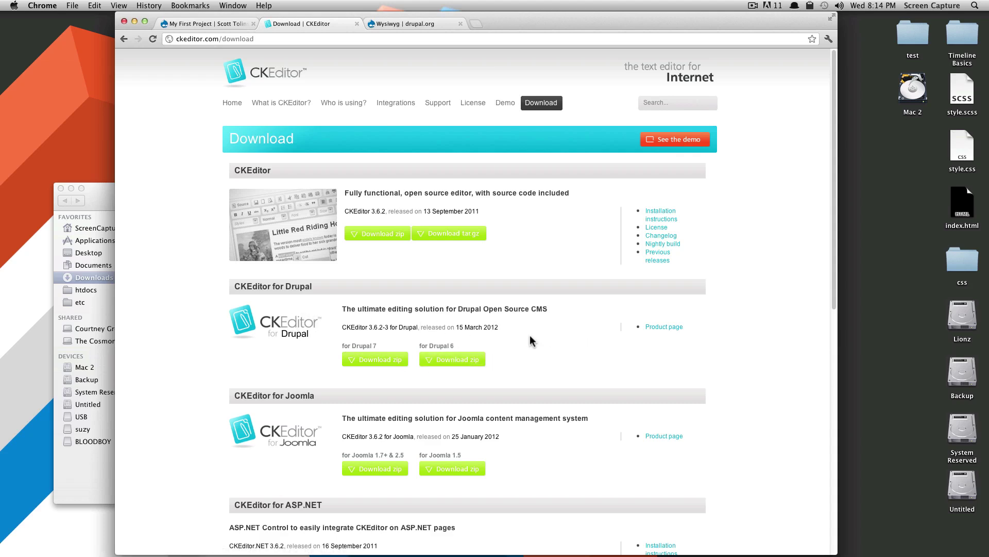
right_click(390, 357)
click(514, 267)
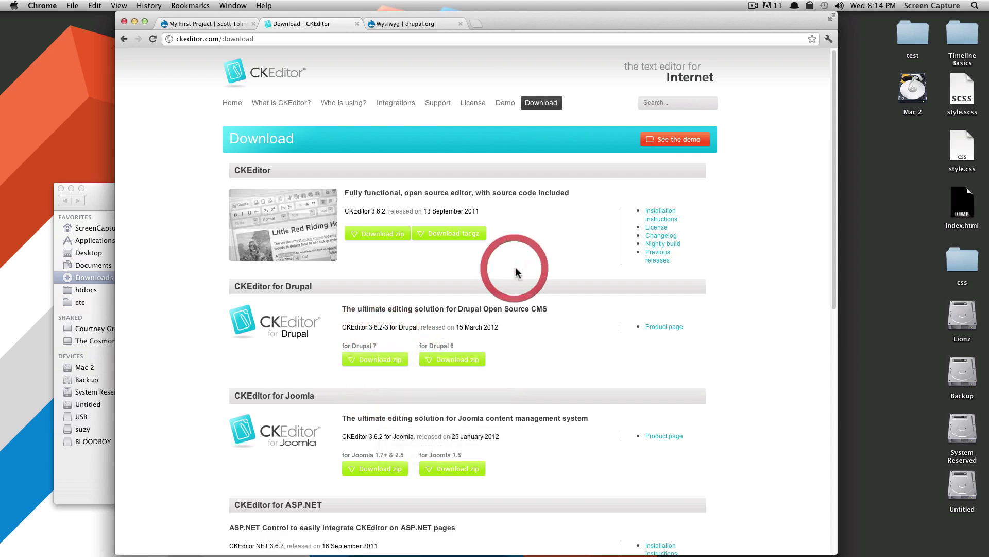
click(370, 238)
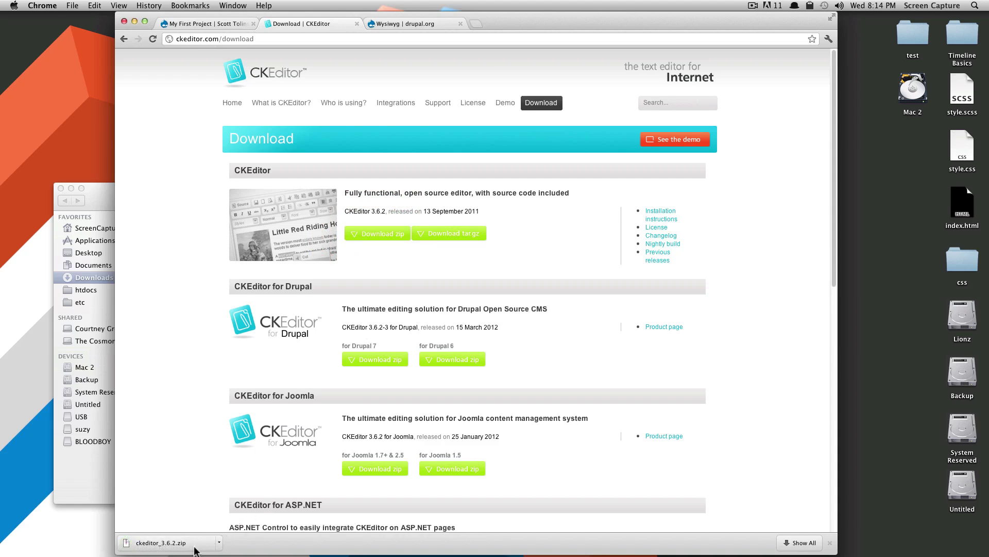
drag(525, 209, 490, 205)
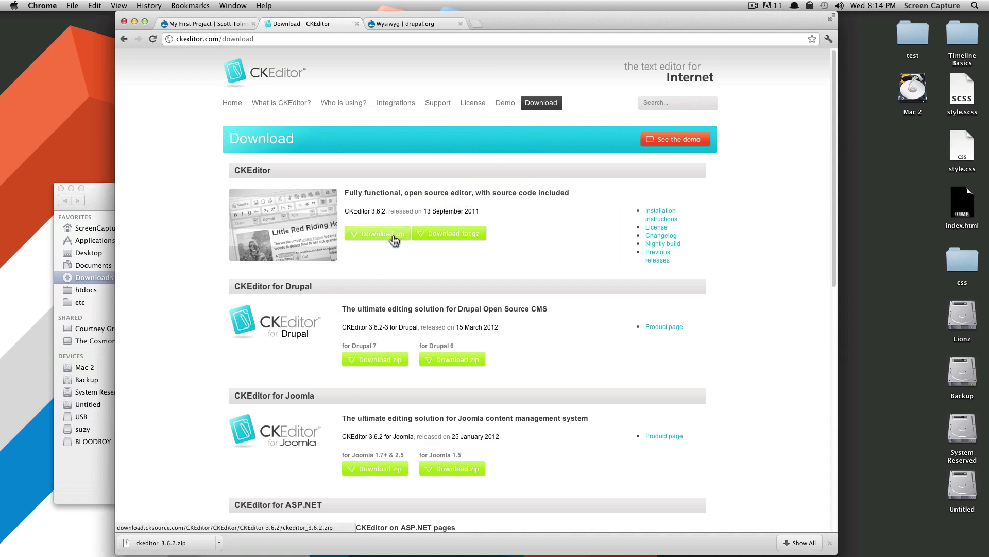
click(385, 20)
Step: Go back to the Wysiwyg profiles page and note CKEditor's path sites/all/libraries/ckeditor
click(325, 23)
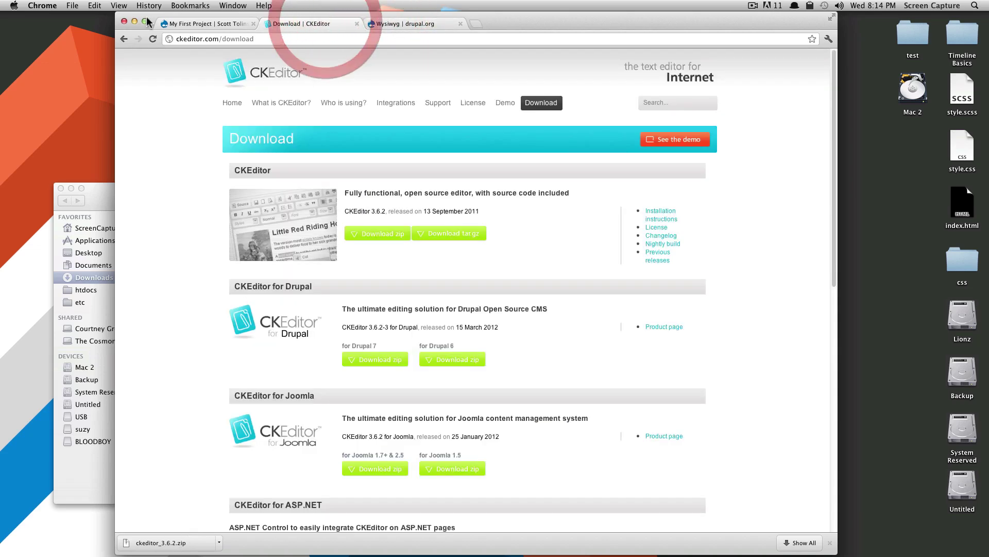
click(122, 38)
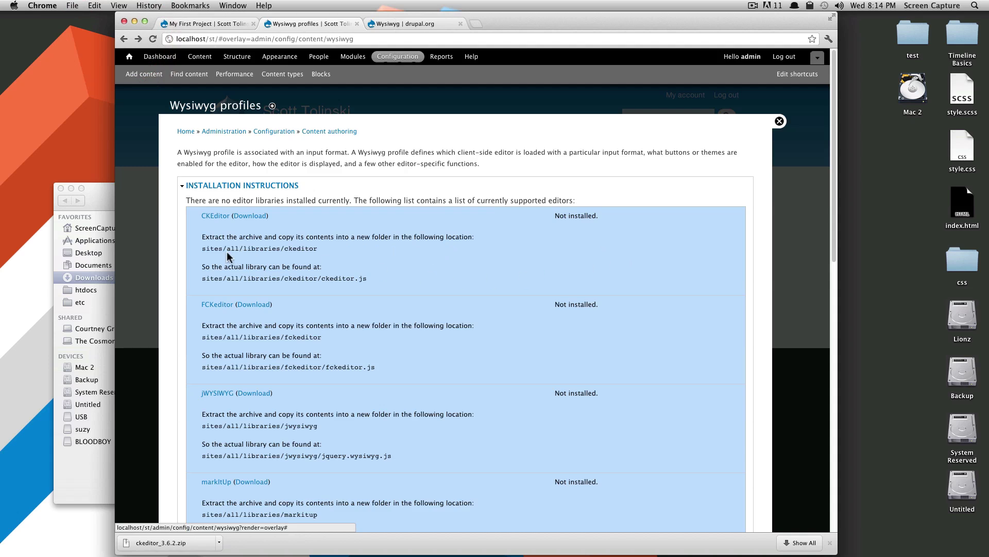
drag(200, 237, 474, 253)
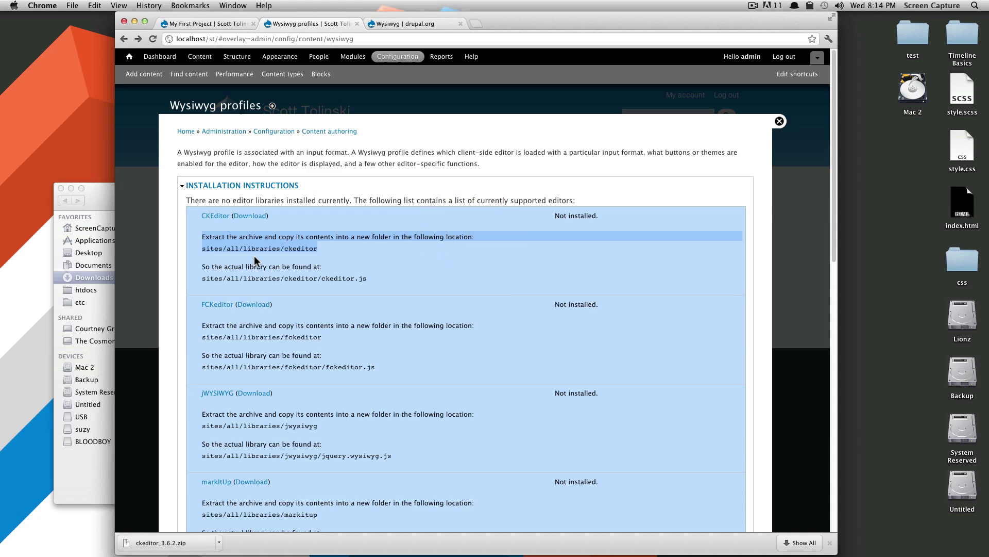
click(241, 252)
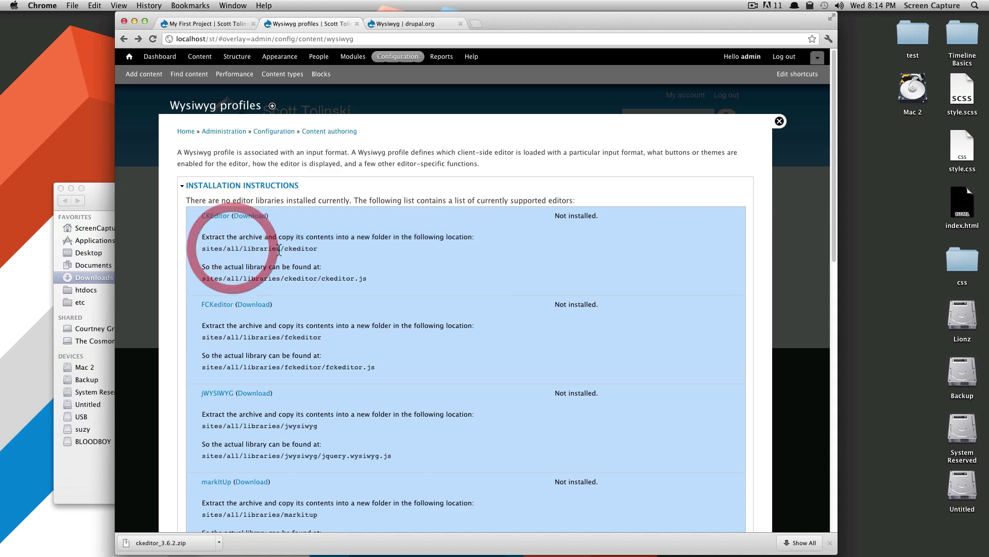
double_click(269, 248)
mouse_move(126, 553)
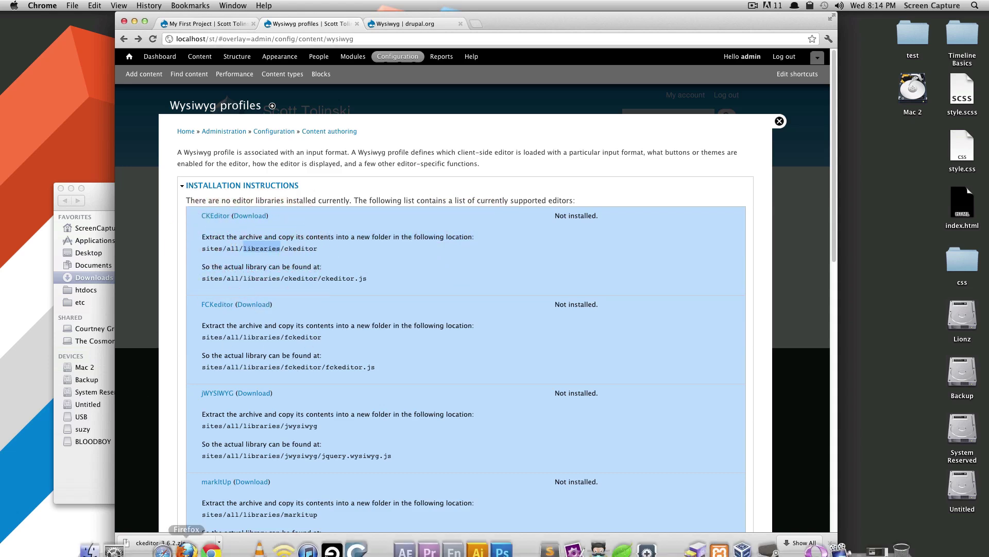
Step: Switch to Finder and go to the site's sites/all folder
key(super+Tab)
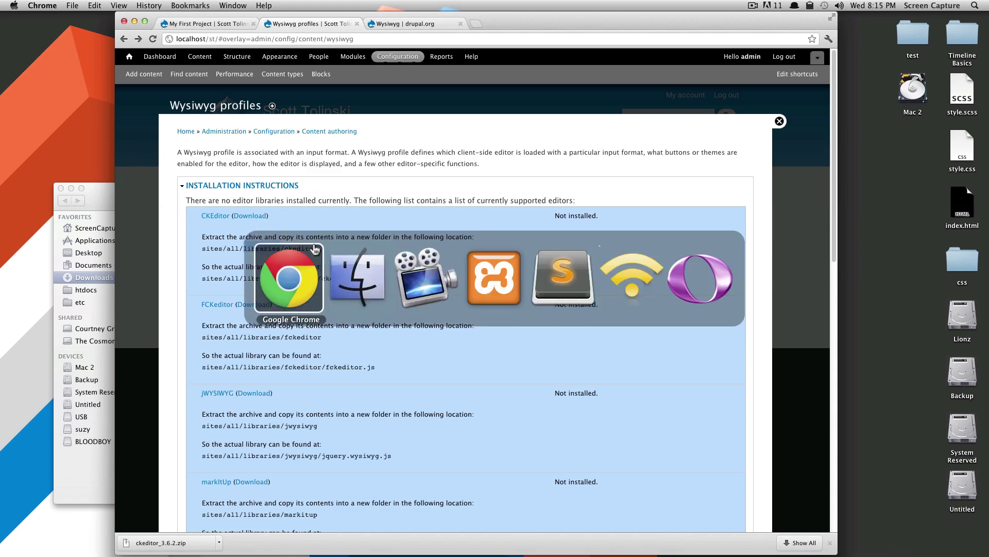
key(super+Tab)
key(Tab)
key(Tab)
key(shift+Tab)
key(shift+Tab)
key(shift+Tab)
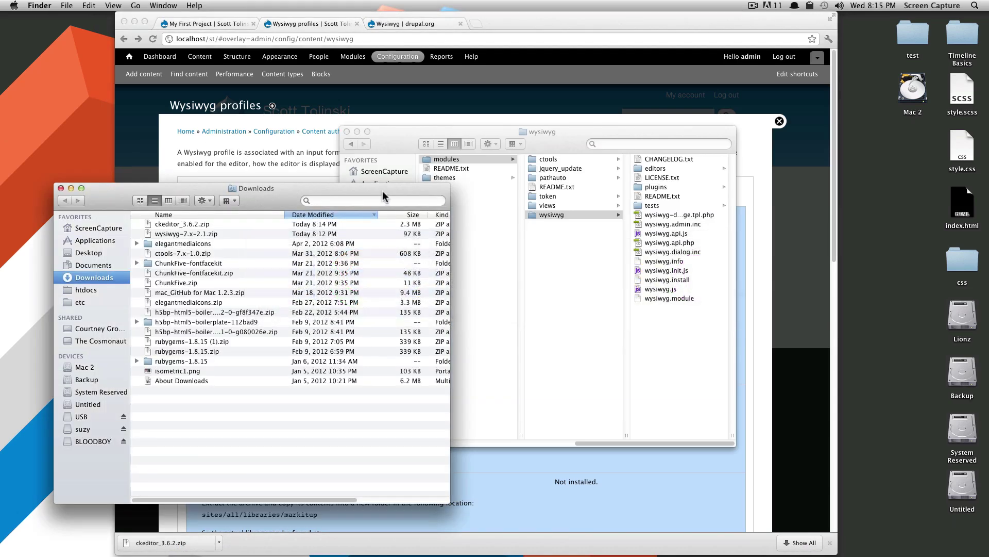
click(577, 132)
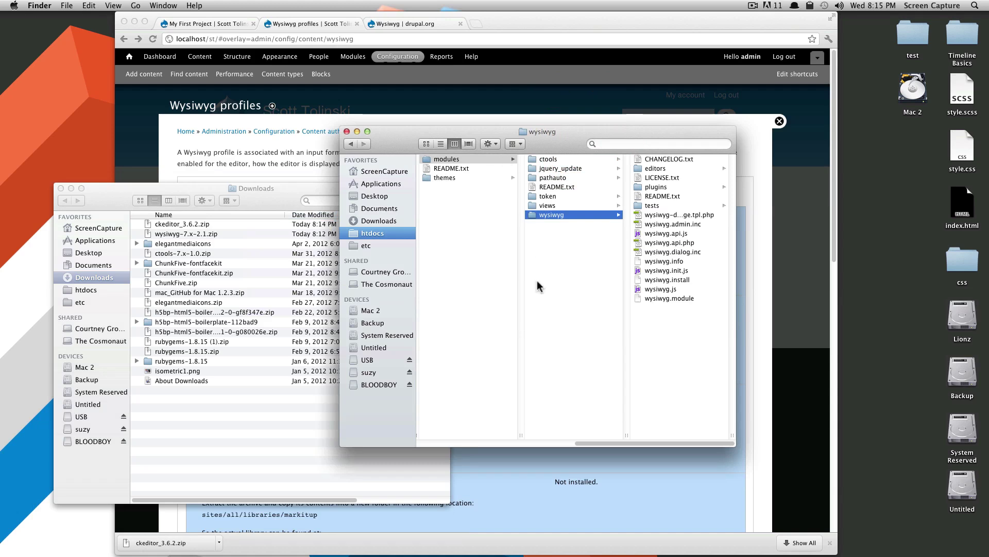
click(446, 177)
key(Left)
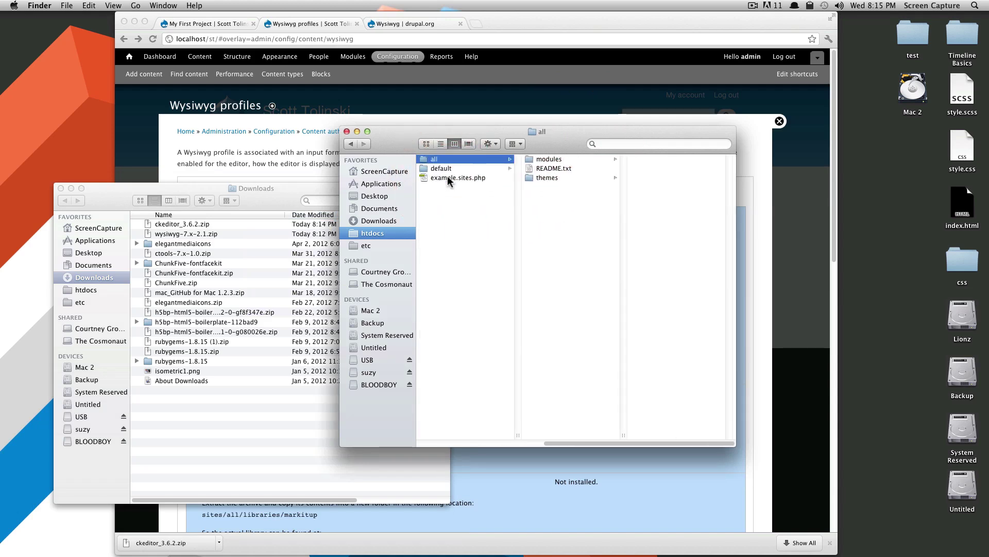
Step: Create a new folder named libraries inside sites/all
right_click(548, 207)
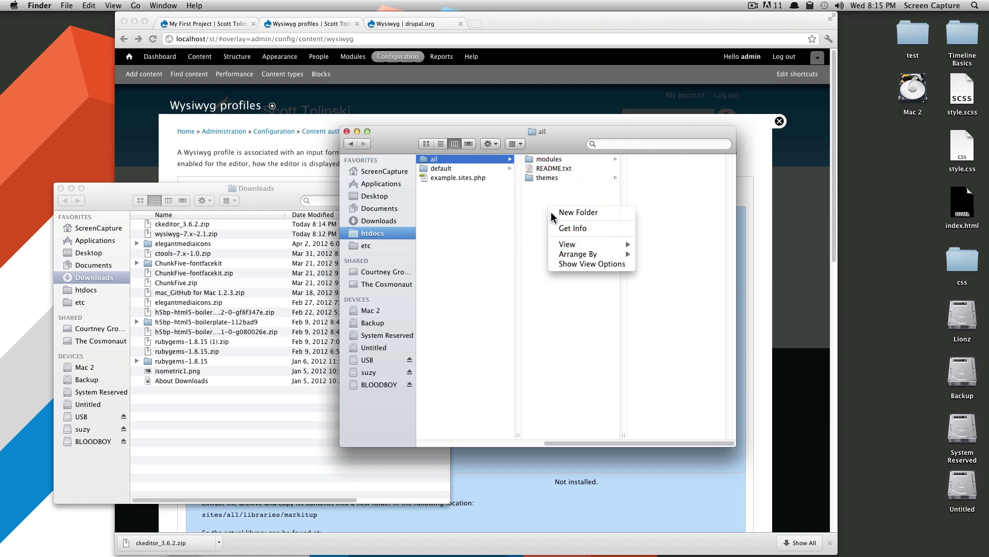
click(552, 212)
drag(299, 191, 263, 294)
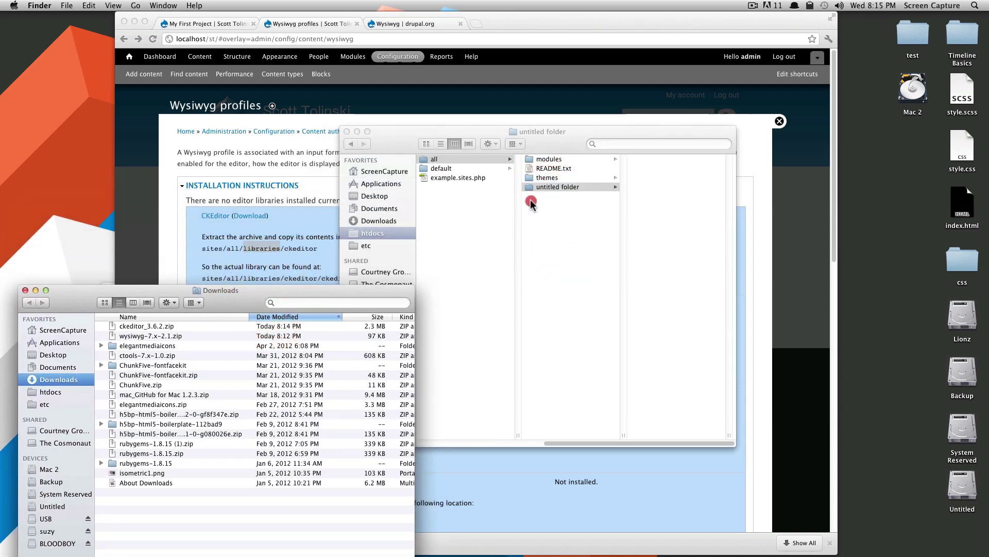
click(555, 188)
click(546, 186)
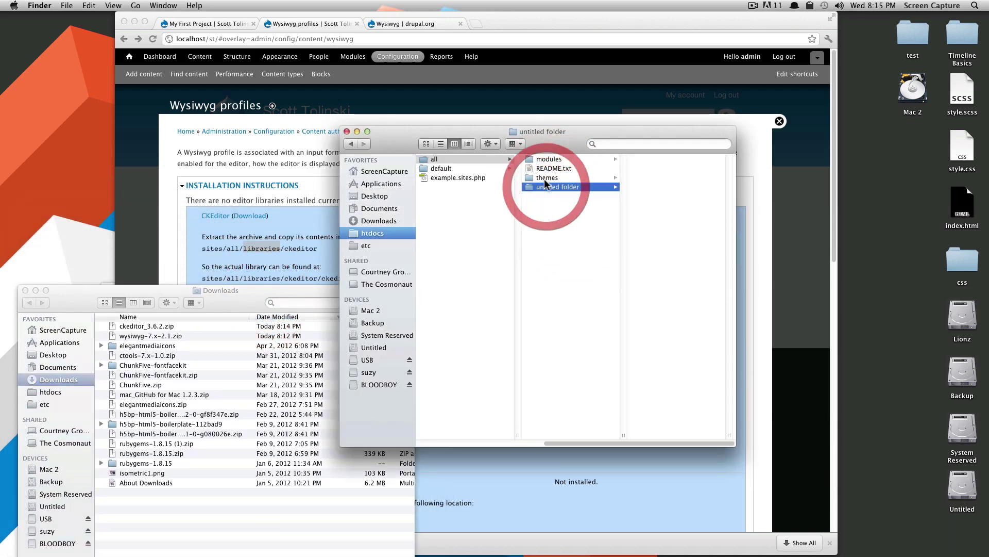
key(BackSpace)
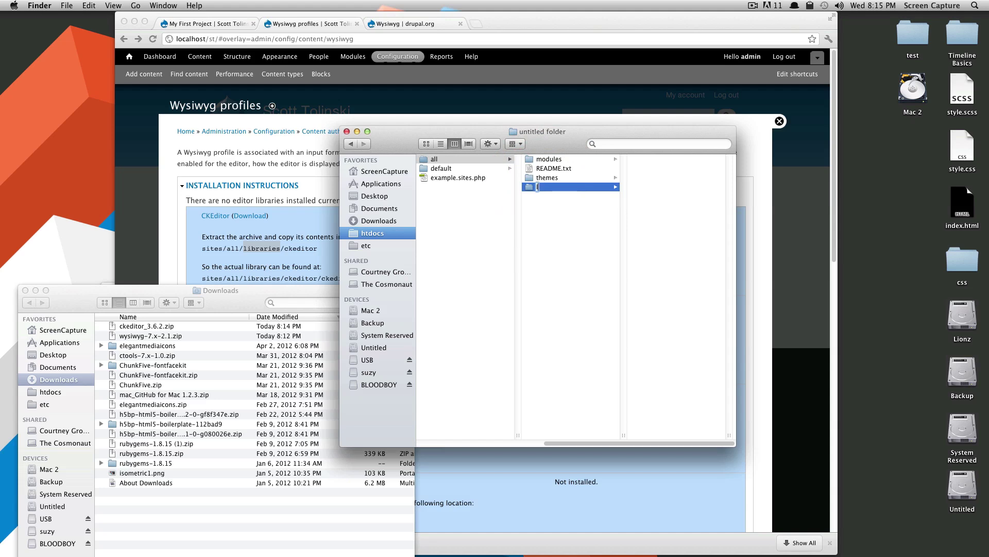
text(raries)
key(Return)
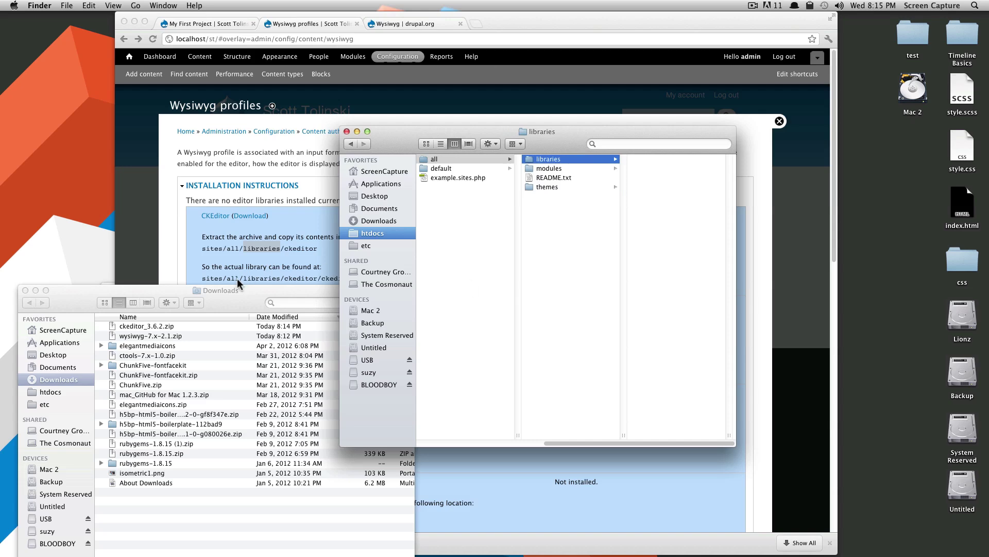
Step: Unzip ckeditor_3.6.2.zip in Downloads and drag the ckeditor folder into libraries
click(224, 304)
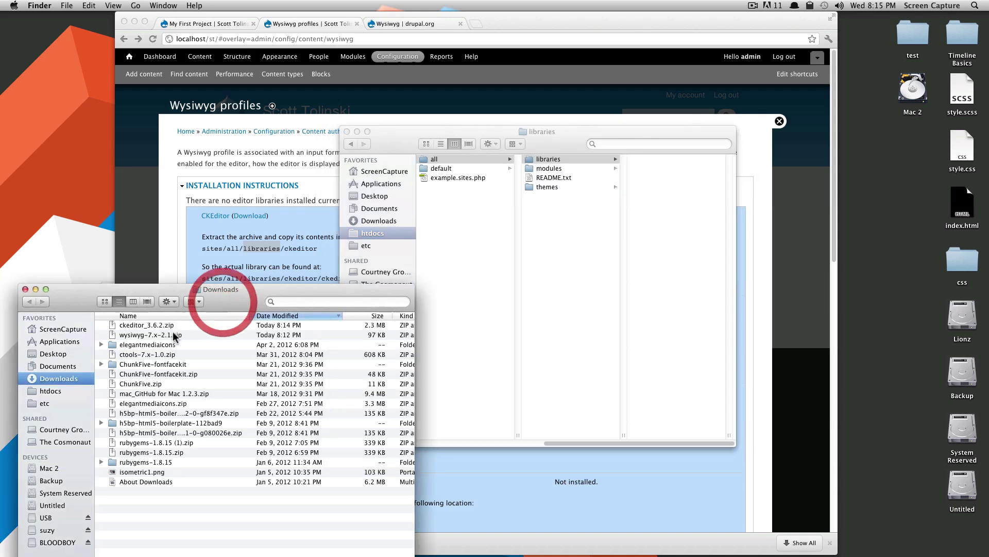
double_click(142, 326)
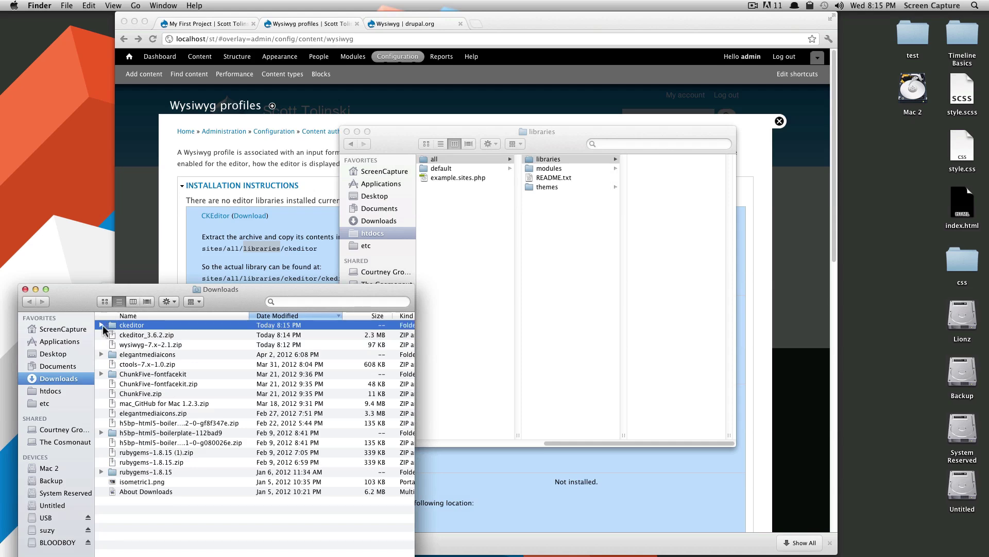
click(101, 325)
click(101, 325)
drag(129, 324, 555, 159)
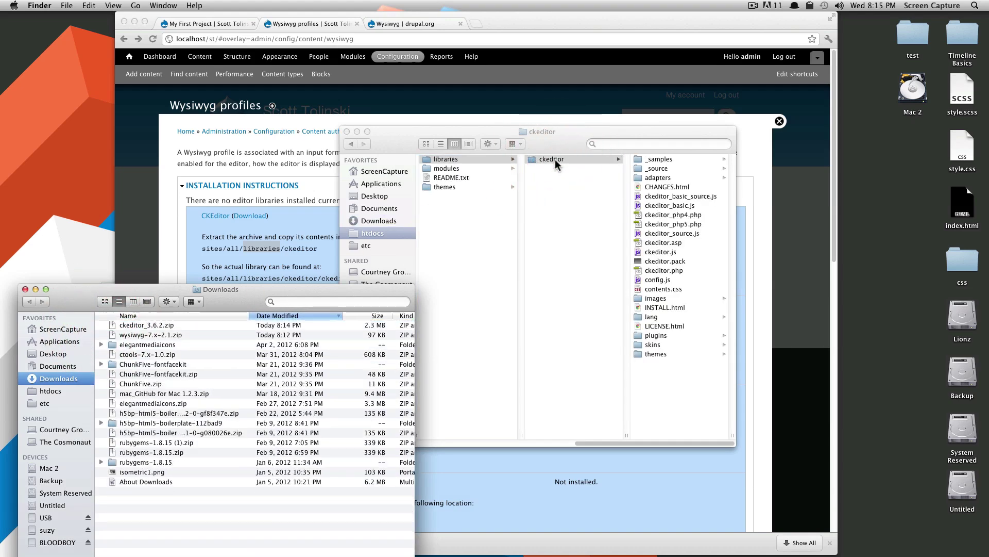
click(282, 221)
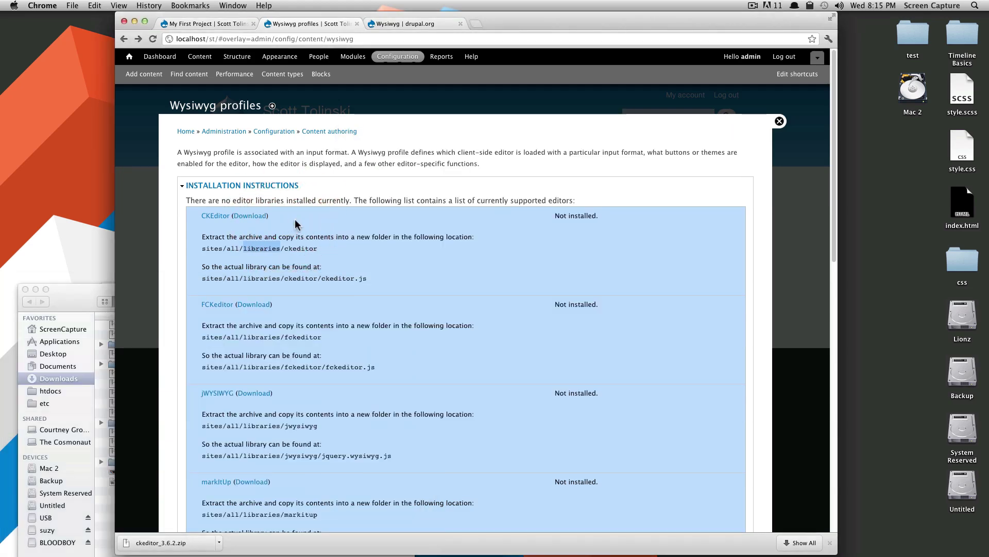
Step: Reload the Wysiwyg profiles page so the installed CKEditor library is detected
click(356, 204)
key(super+r)
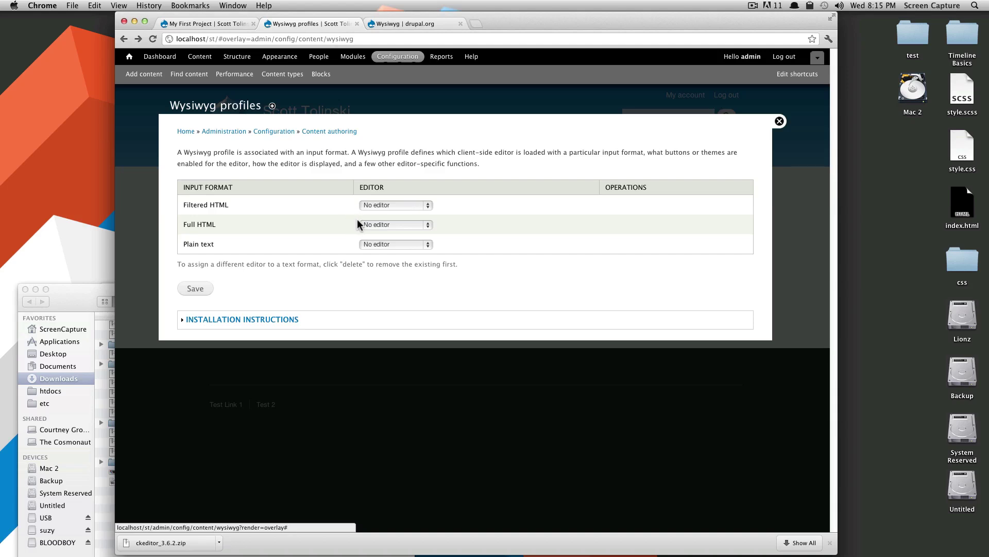
click(266, 321)
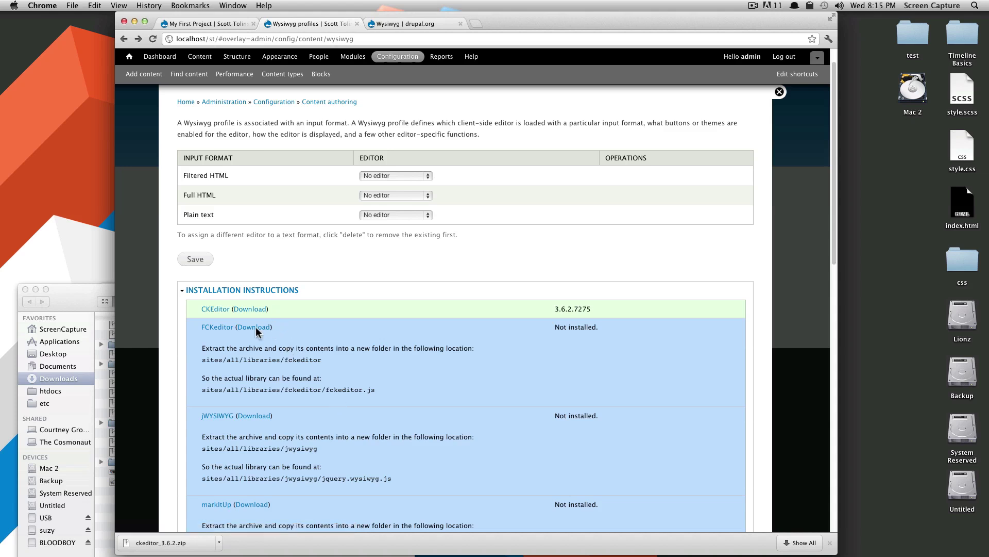
click(245, 290)
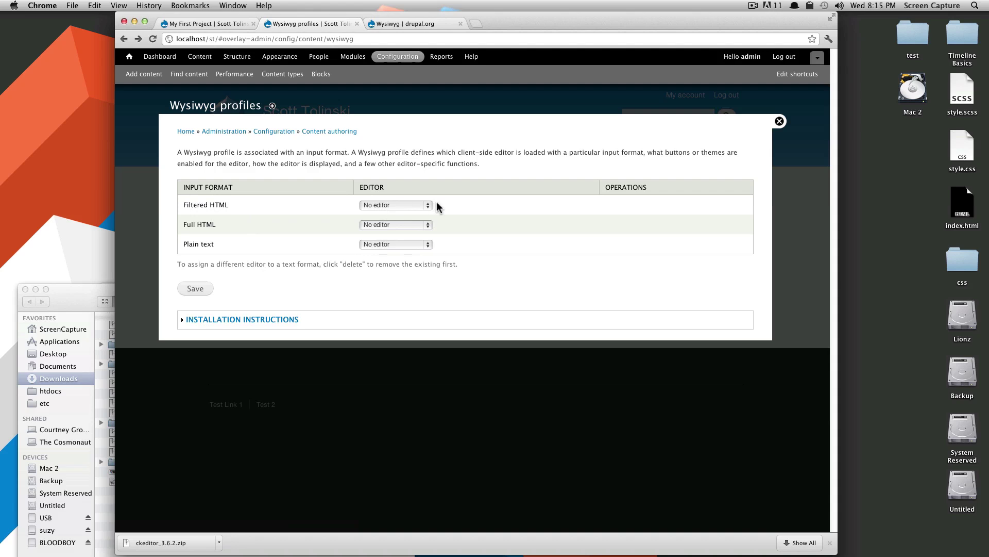
Step: Select CKEditor 3.6.2.7275 as the Filtered HTML editor and save
drag(179, 205, 228, 204)
click(283, 205)
click(388, 205)
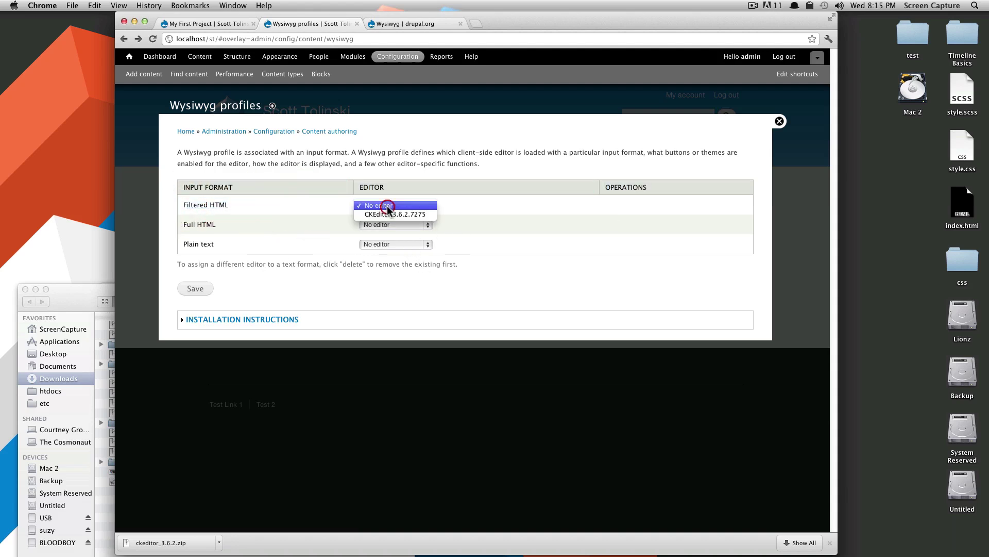
click(401, 213)
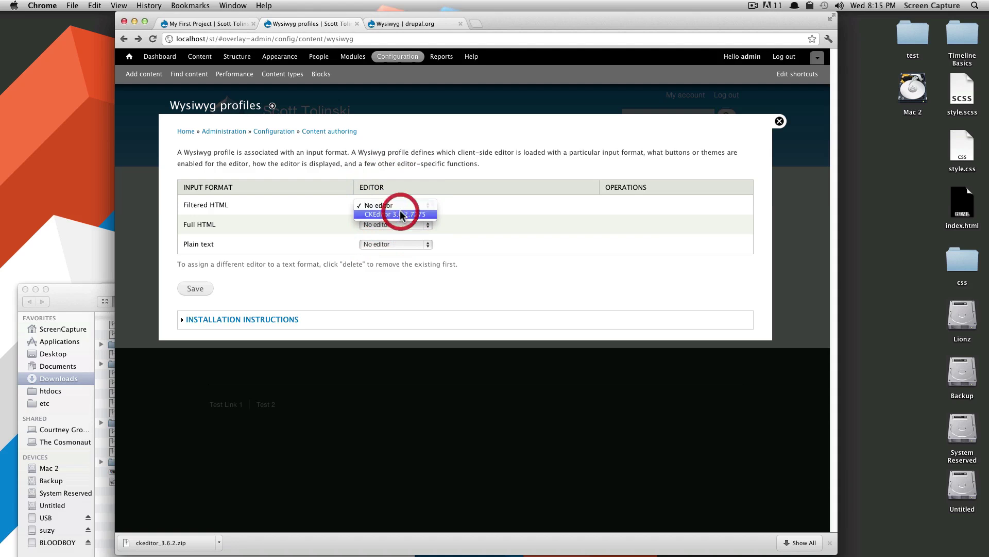
click(205, 292)
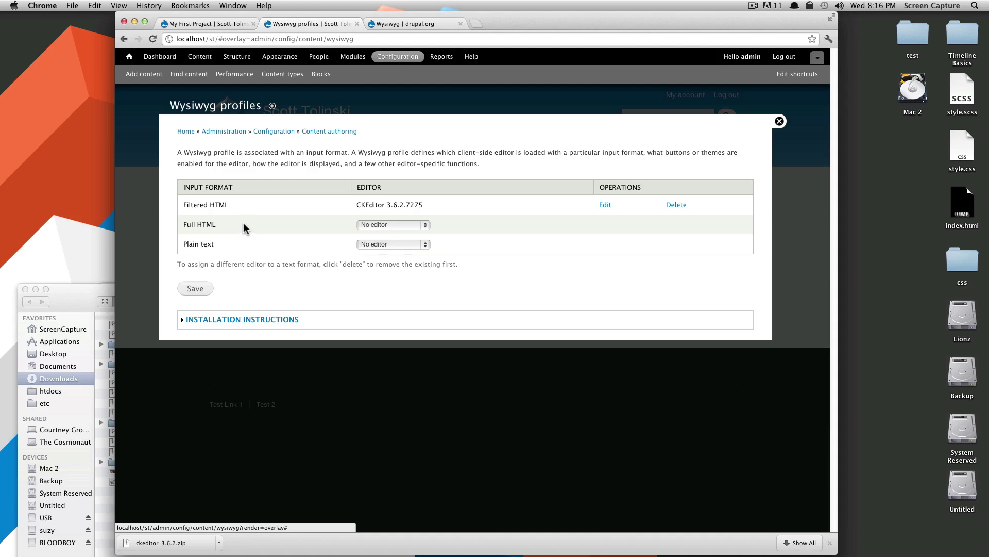
Step: Open the Filtered HTML CKEditor profile and expand Basic Setup and Buttons and Plugins
click(604, 206)
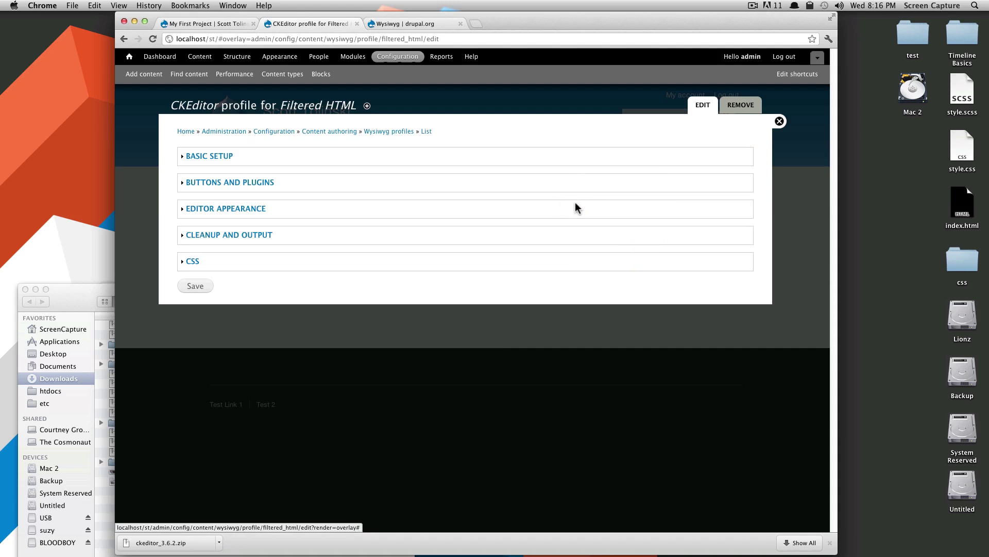
click(218, 156)
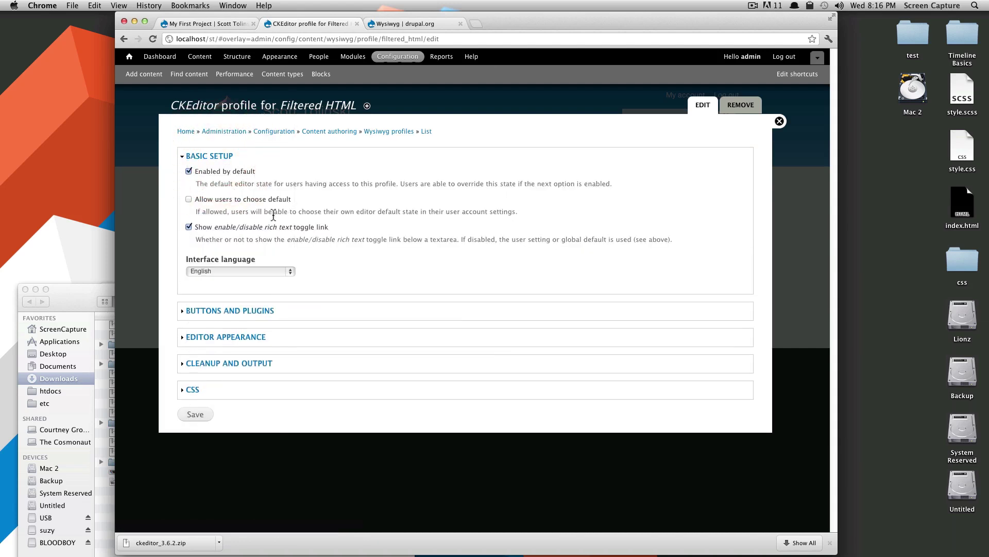
click(262, 312)
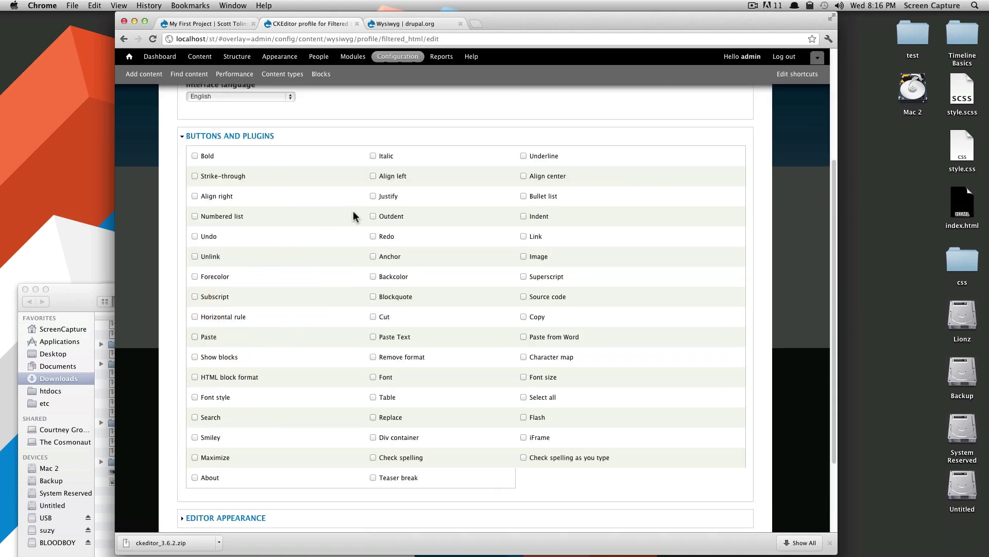
scroll(353, 211, down, 3)
scroll(363, 218, up, 4)
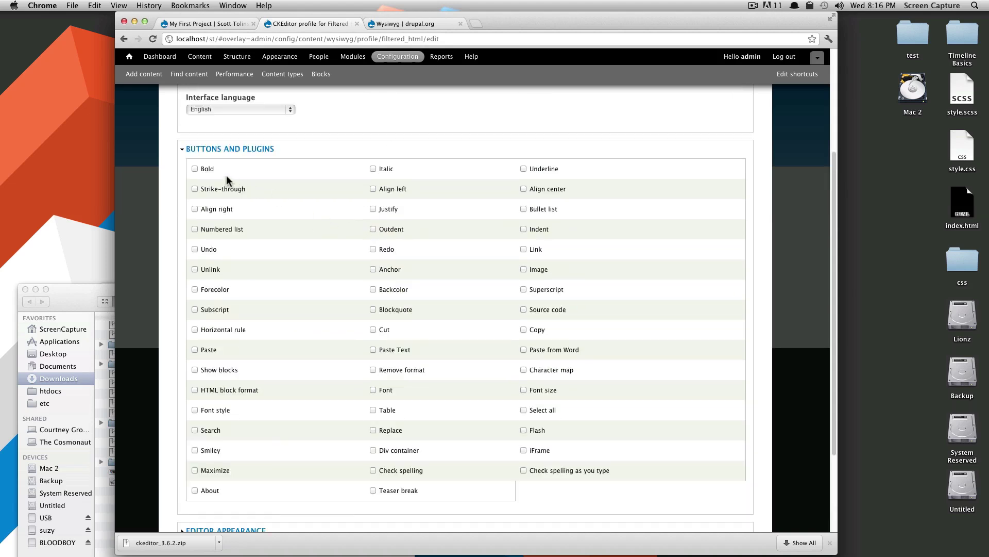
Step: Enable Bold, Italic, Underline, Strike-through, alignment, Bullet list, Undo and Redo toolbar buttons
click(194, 169)
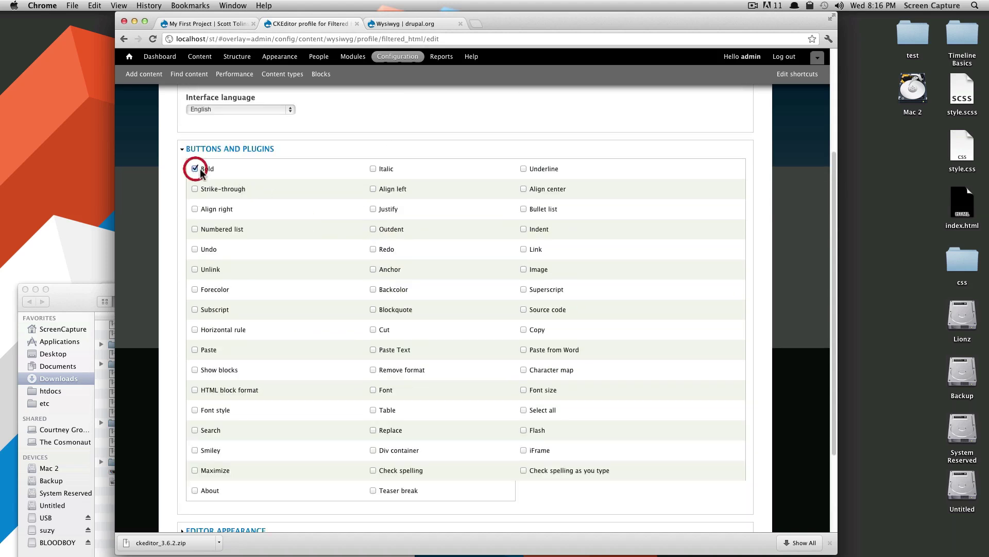
click(372, 168)
click(534, 169)
click(222, 188)
click(398, 189)
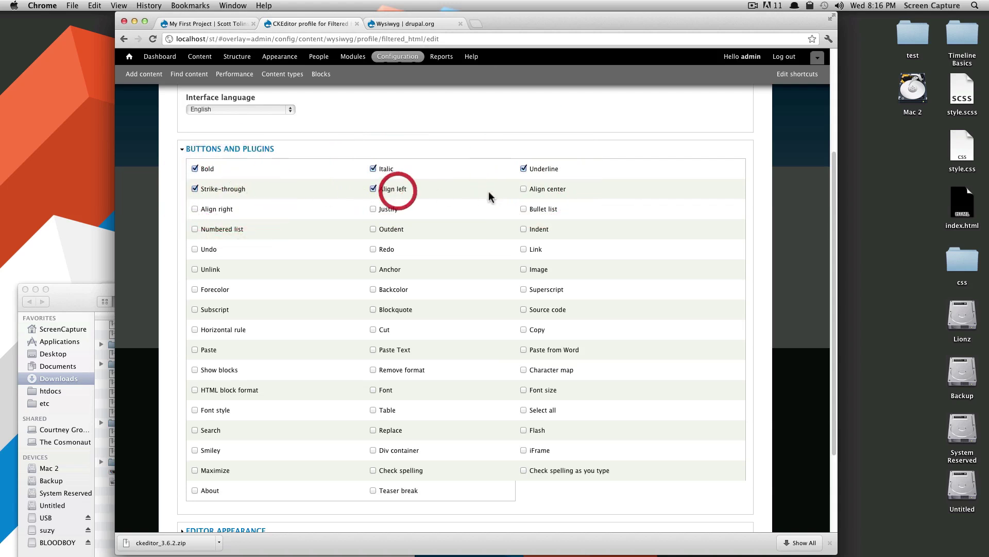
click(213, 209)
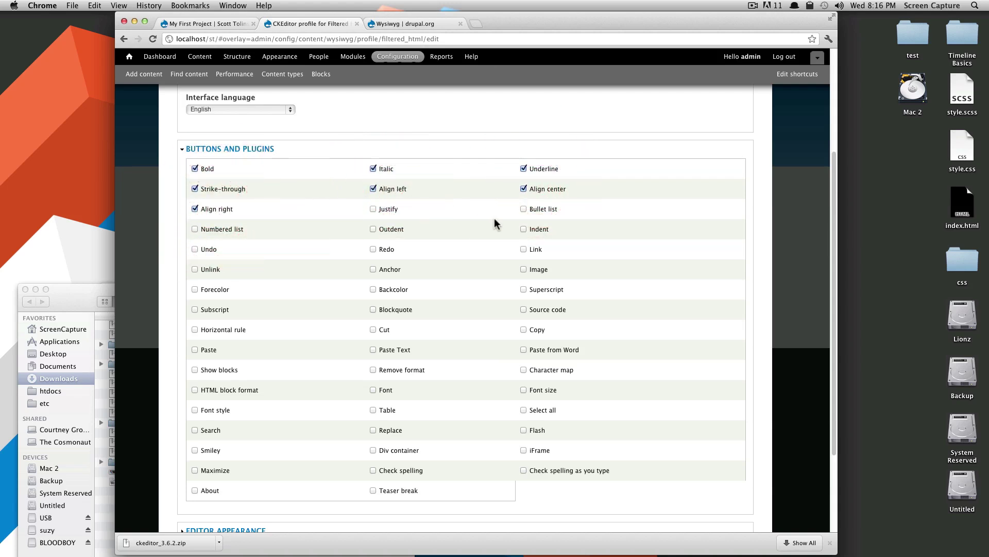
click(537, 210)
click(196, 250)
click(383, 249)
scroll(441, 412, down, 3)
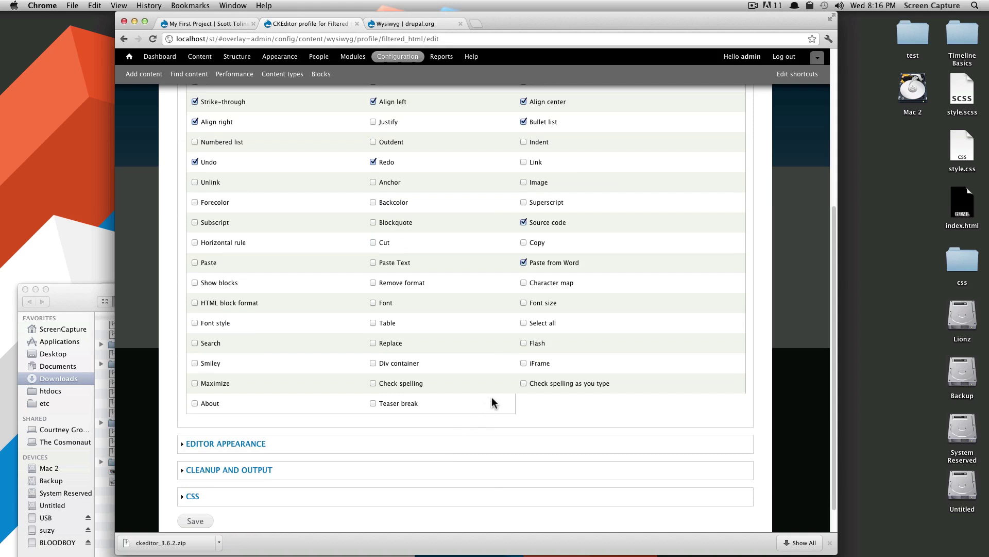
scroll(492, 396, down, 1)
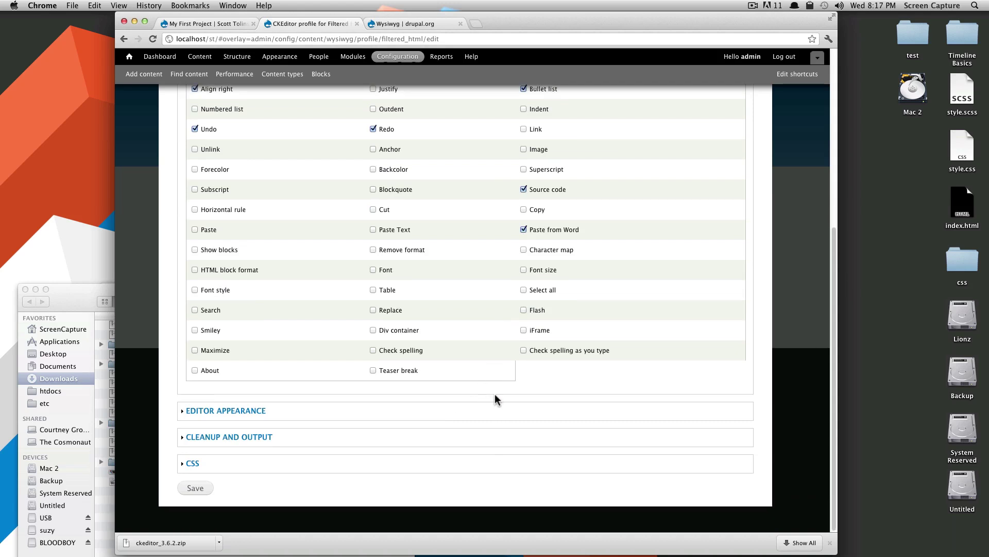
Step: Review Editor Appearance, Cleanup and Output and CSS settings, then save the Filtered HTML profile
click(258, 410)
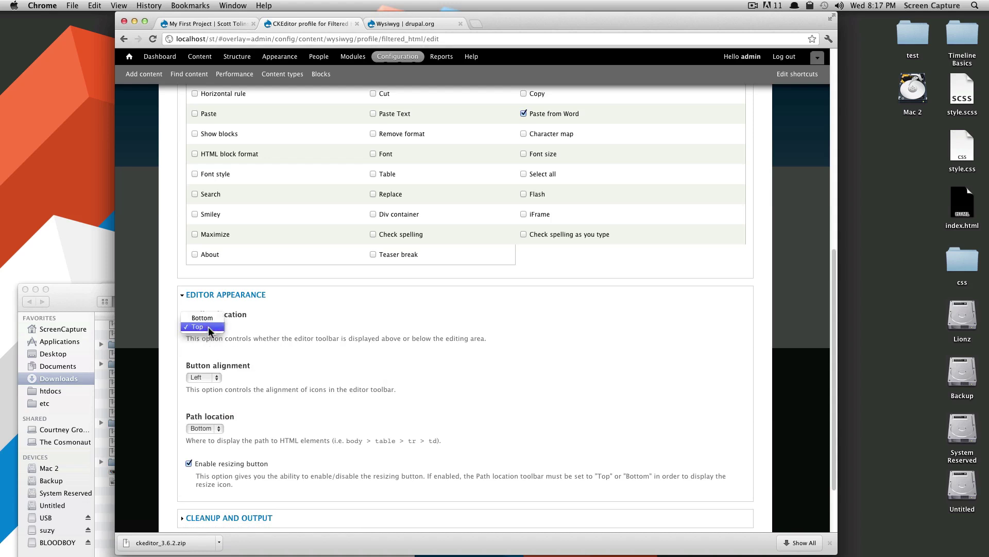
scroll(239, 395, down, 3)
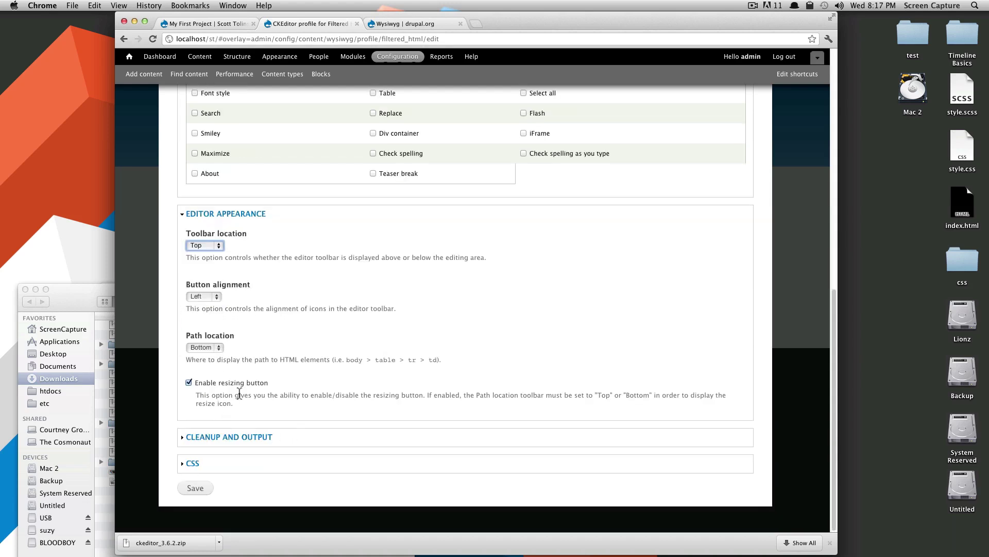
click(238, 438)
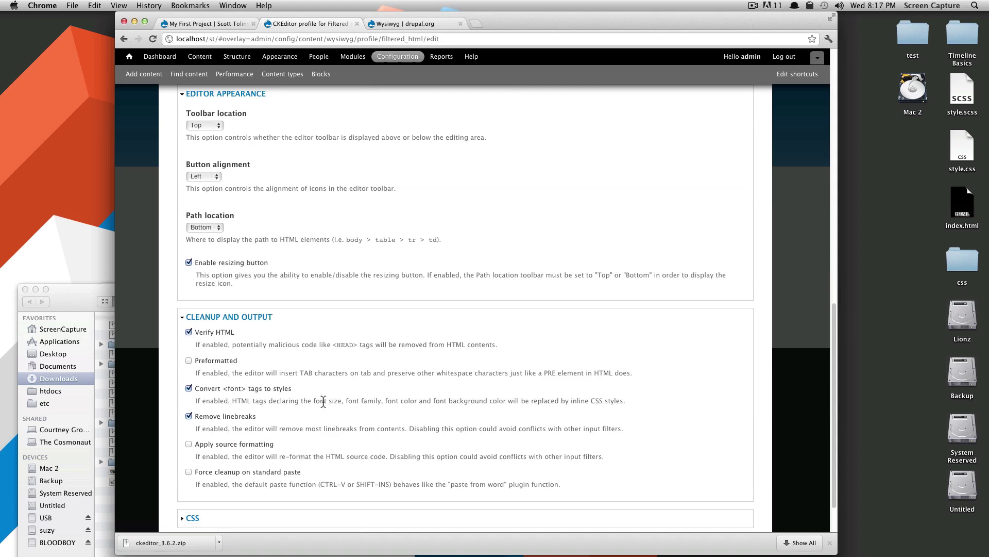
scroll(323, 403, down, 2)
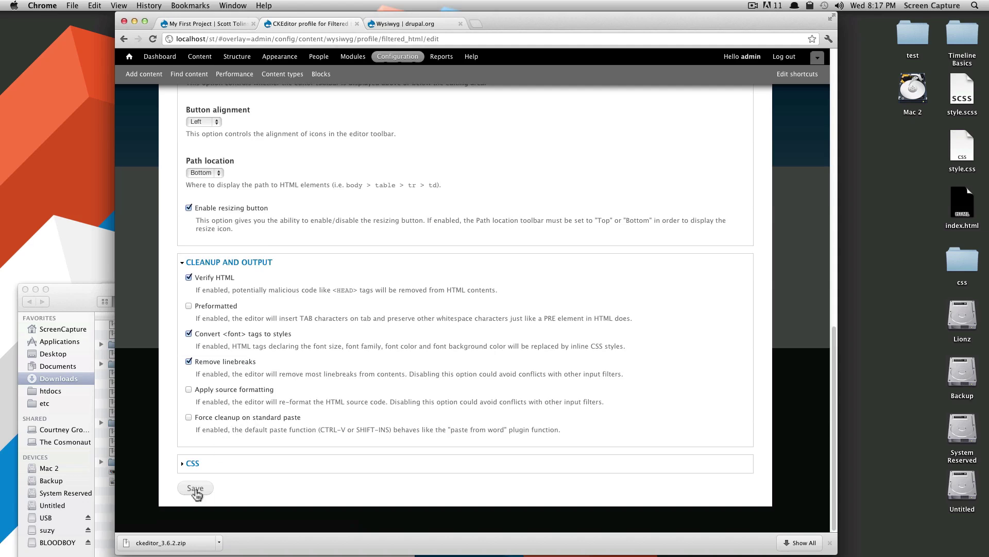
click(194, 464)
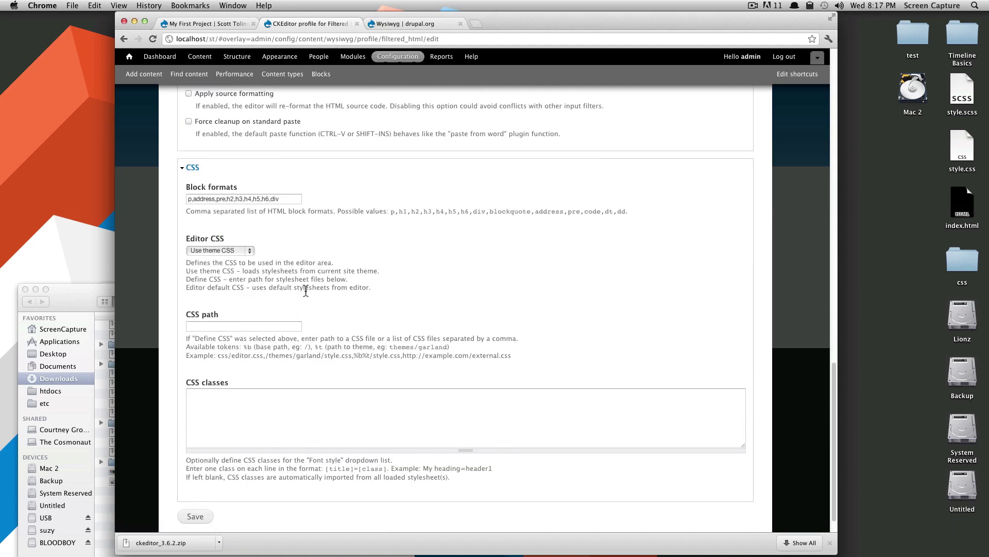
scroll(288, 412, down, 2)
click(198, 487)
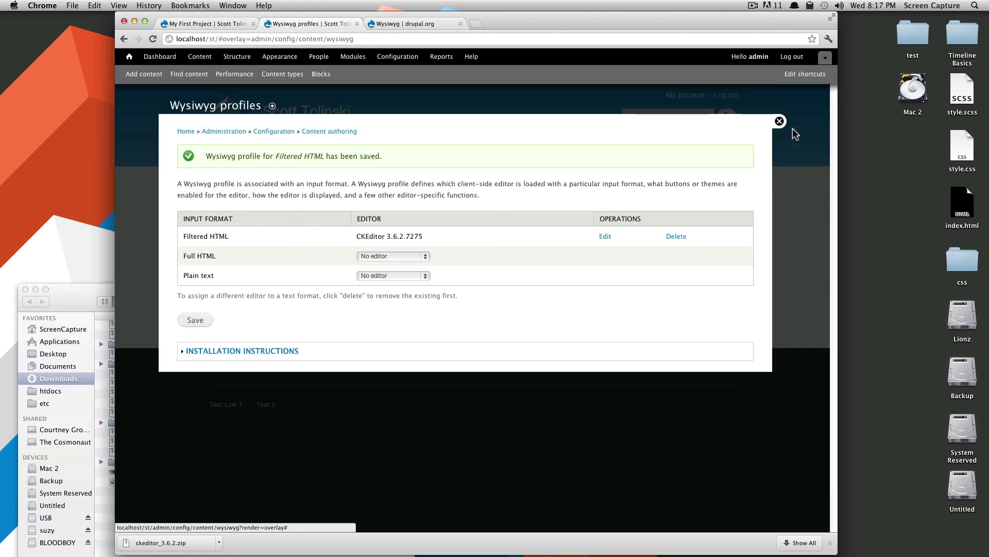
Step: On the Home page edit form, enter 'This is bold' in Body and make it bold
click(779, 121)
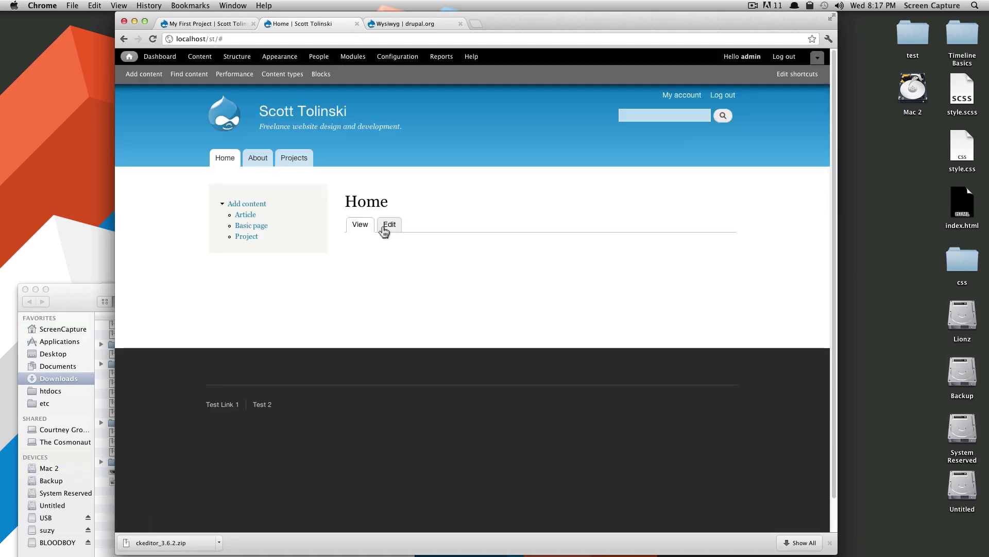
click(384, 226)
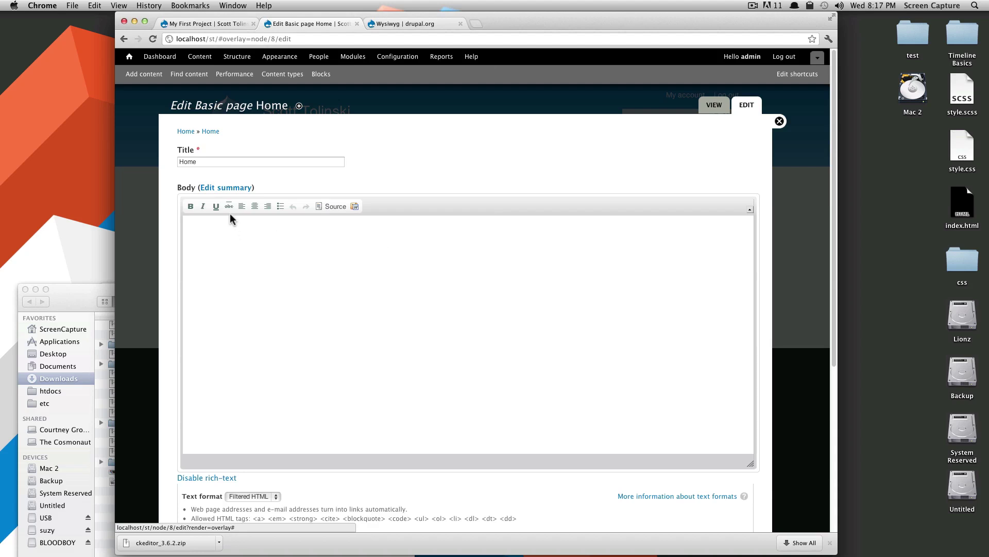
click(330, 231)
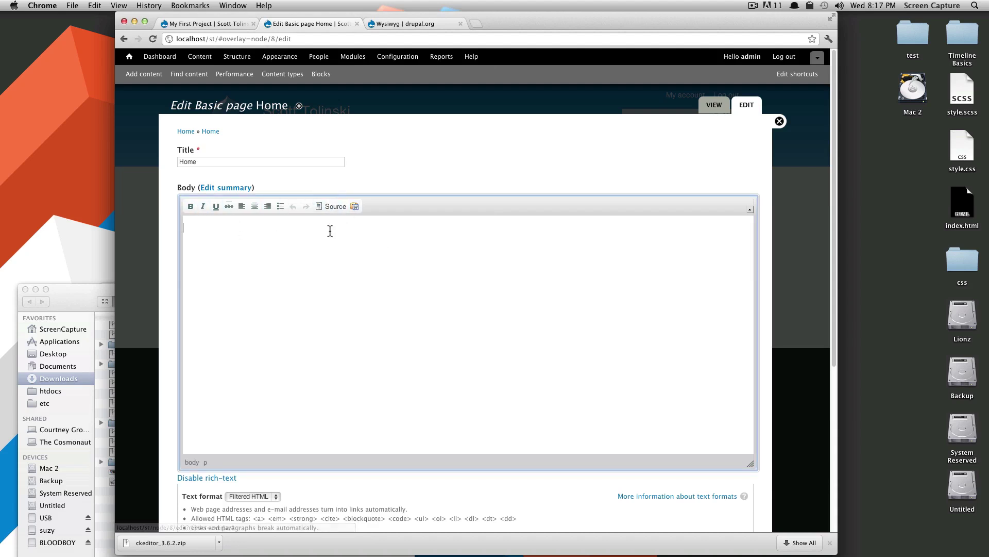
text(This is )
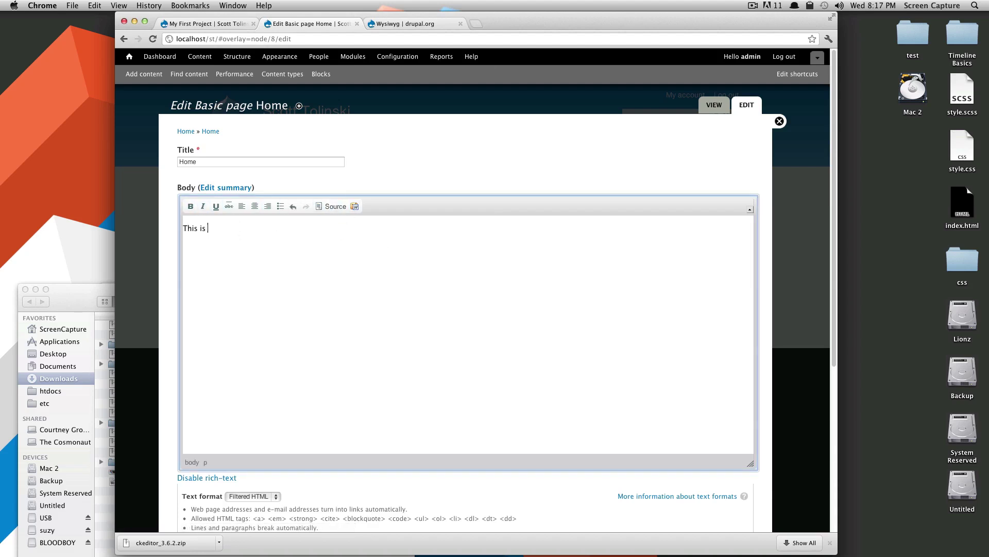
text(bold)
key(super+a)
click(190, 207)
Step: Save the edited Home page
click(267, 276)
scroll(242, 463, down, 3)
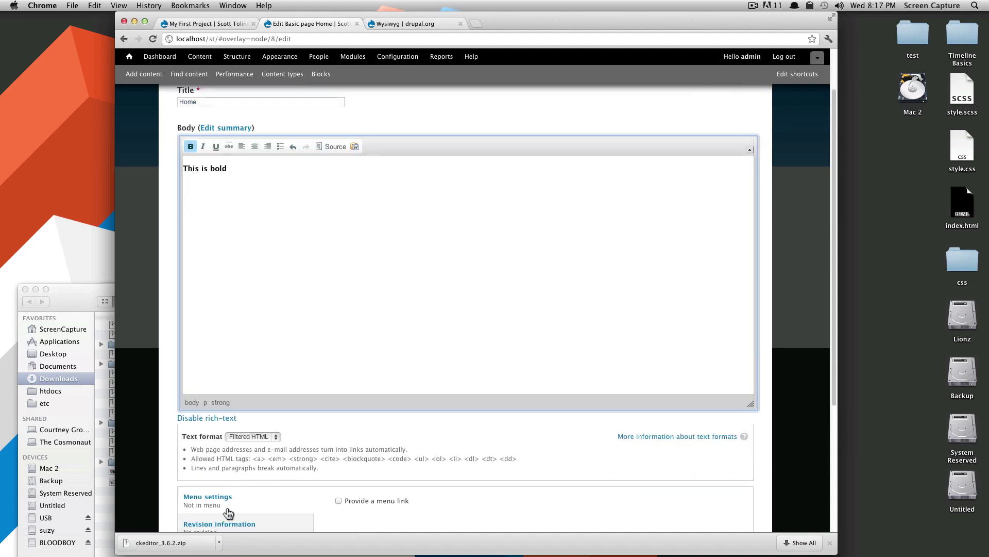
scroll(229, 512, down, 5)
click(200, 480)
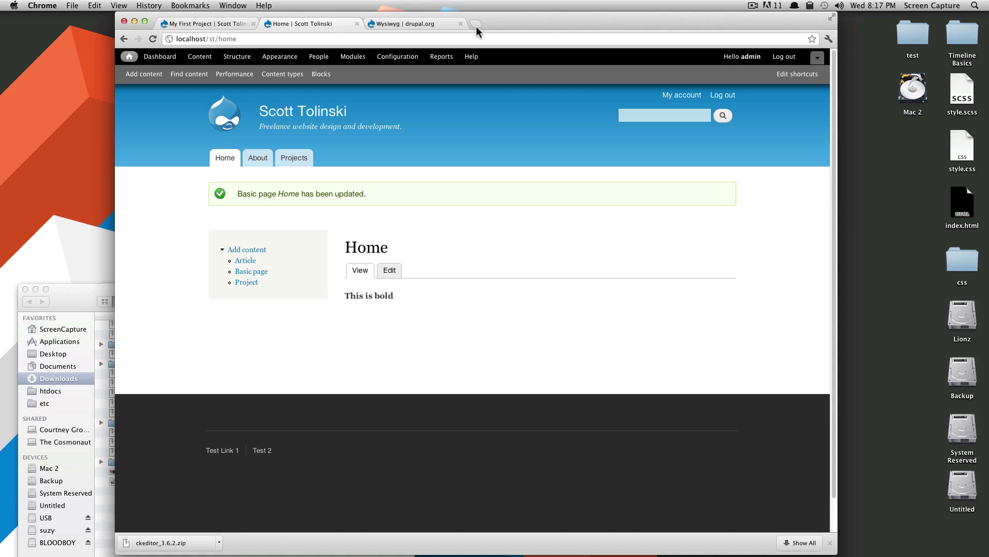
click(410, 25)
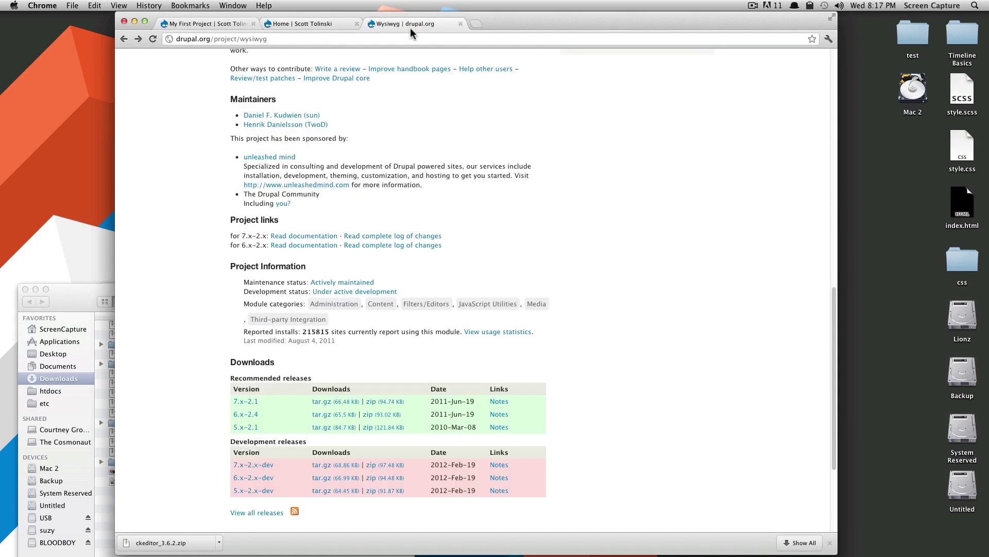
click(293, 24)
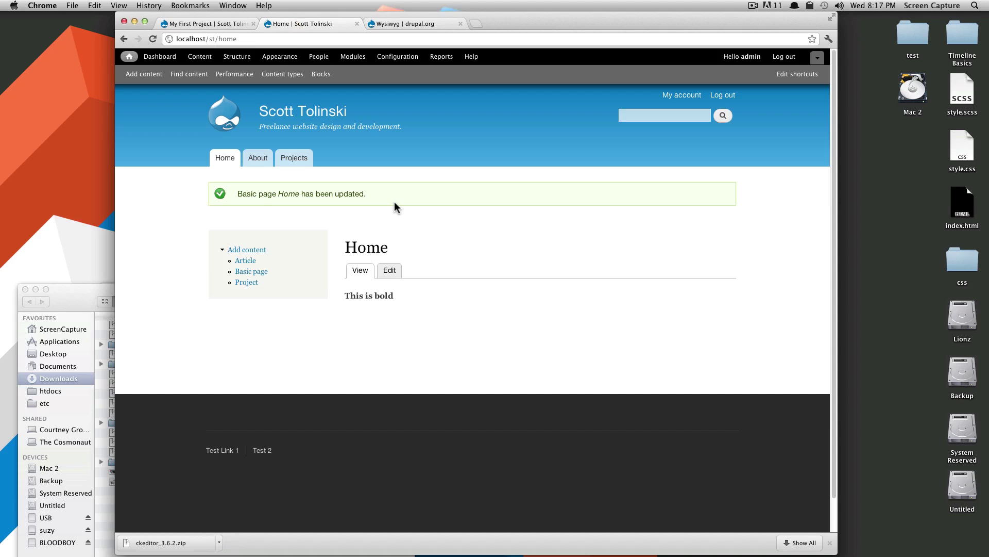